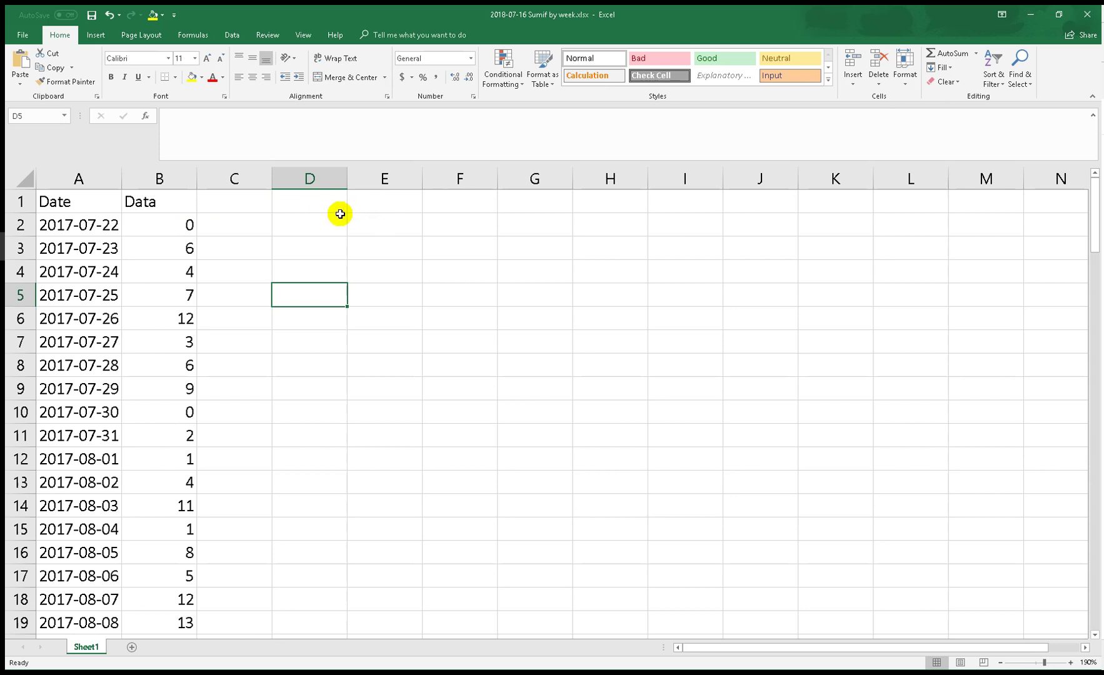
# - Use the system calendar to find Sunday 16 July 2017, the start of the week containing 2017-07-22
pyautogui.click(416, 294)
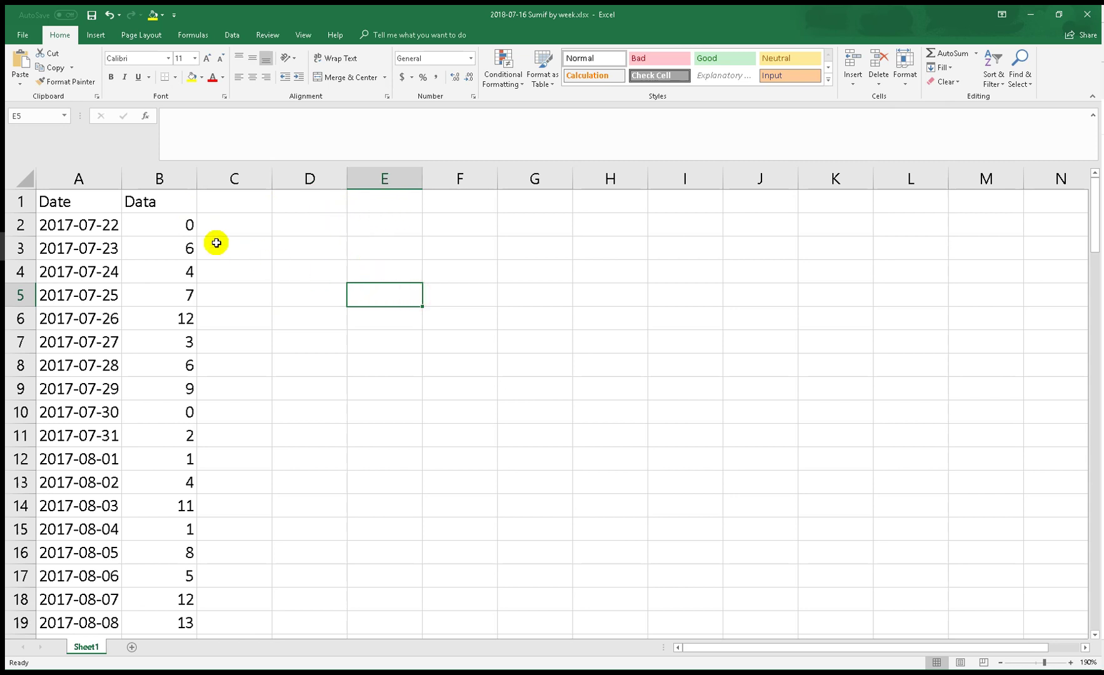
pyautogui.click(85, 226)
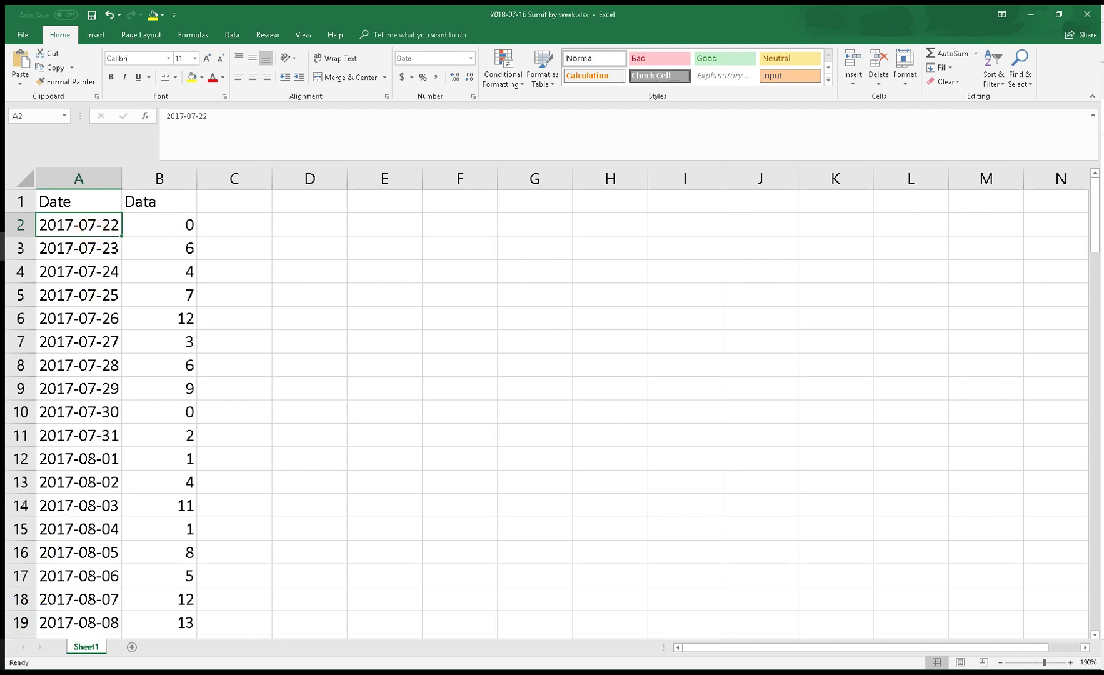
pyautogui.click(3, 664)
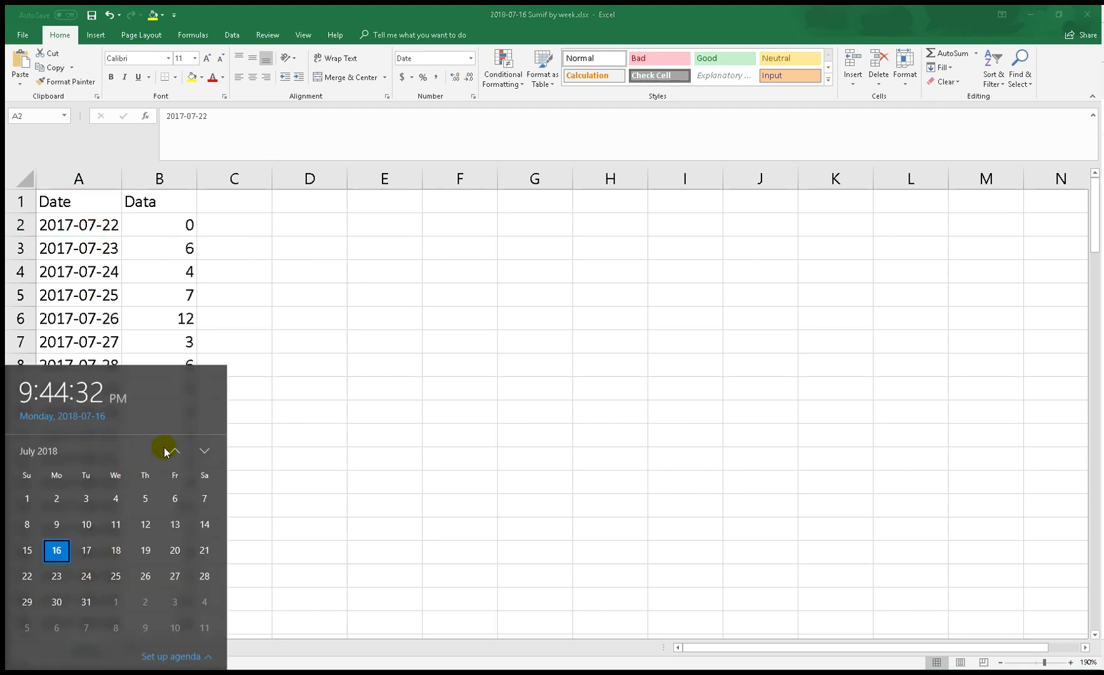
pyautogui.click(175, 453)
pyautogui.click(175, 454)
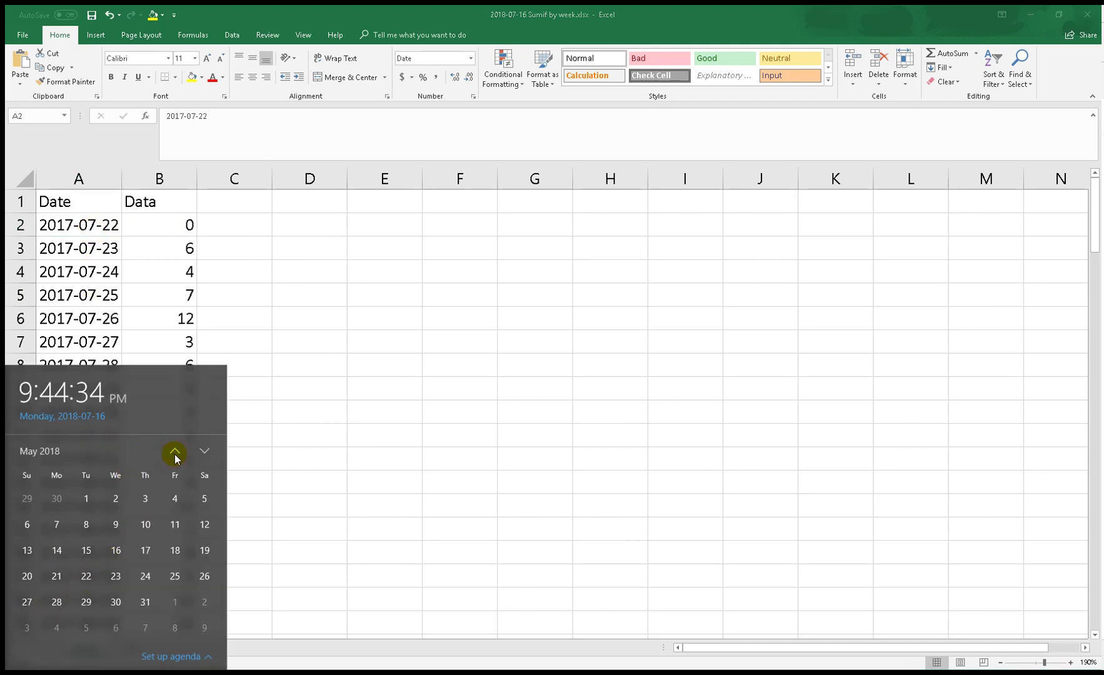
pyautogui.click(66, 453)
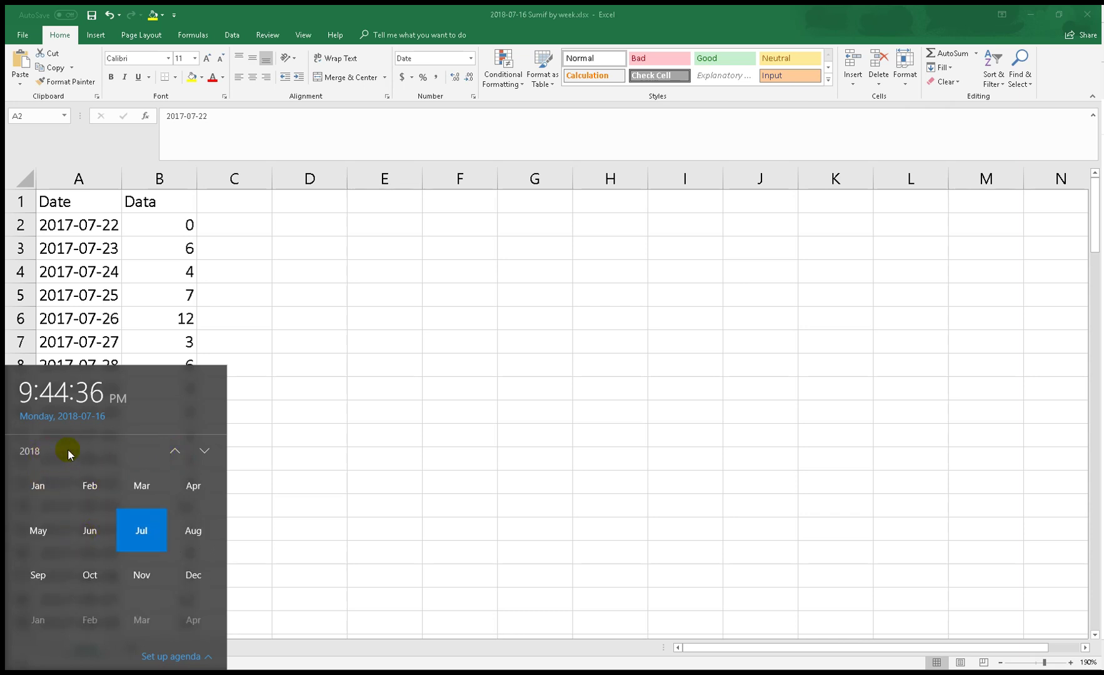
pyautogui.click(175, 451)
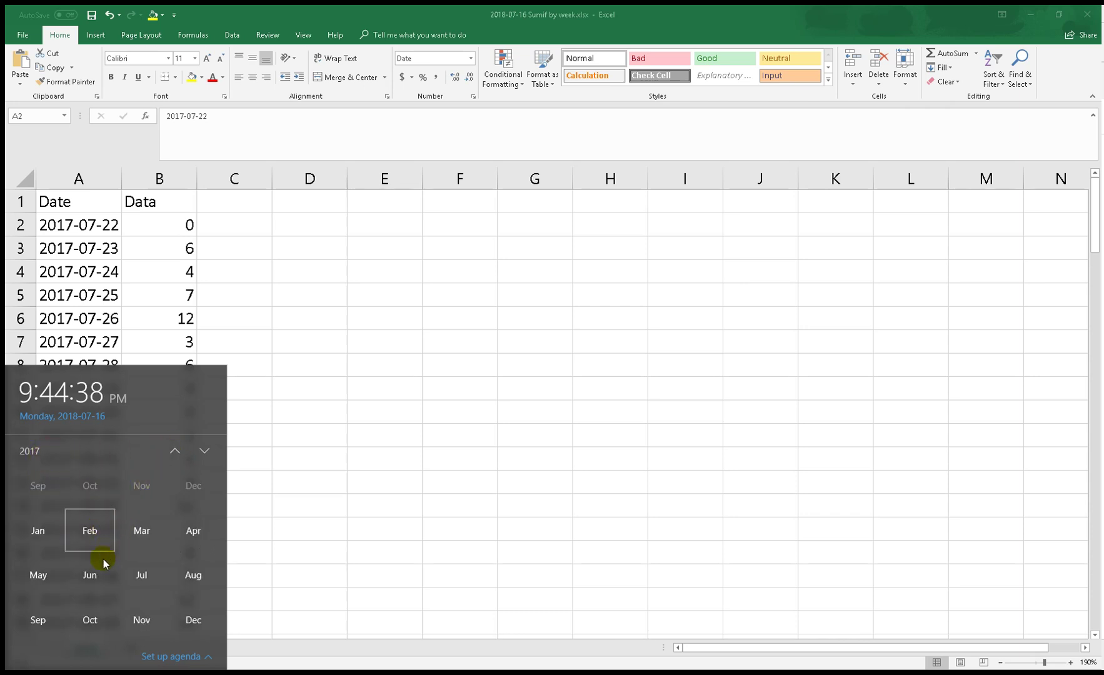
pyautogui.click(142, 576)
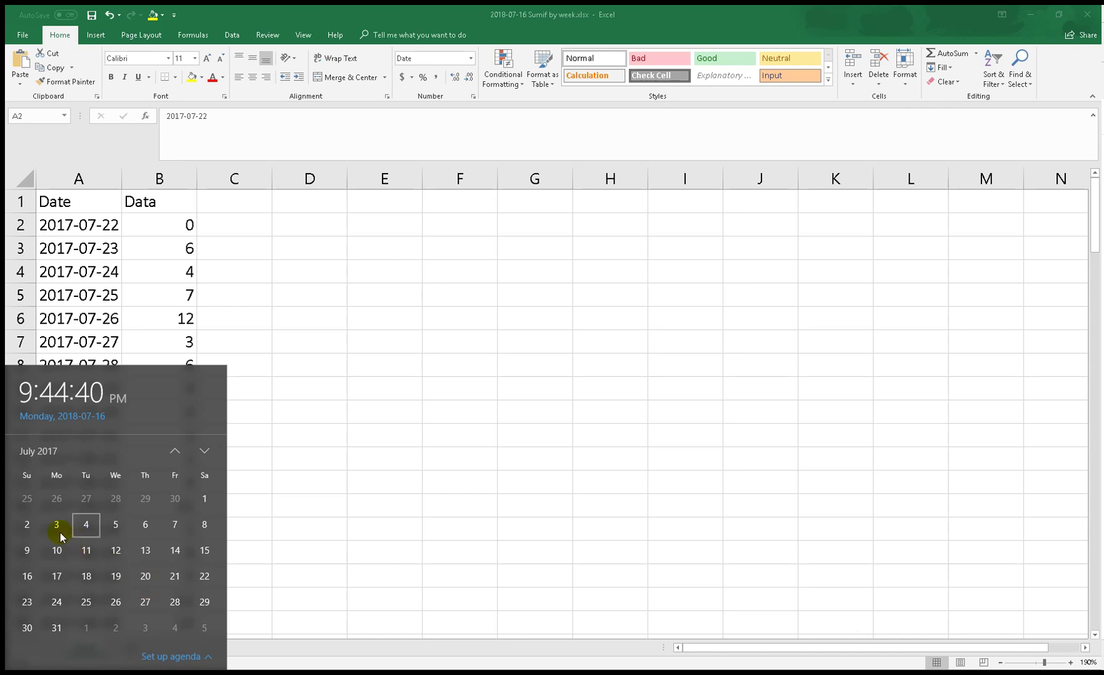
pyautogui.click(205, 582)
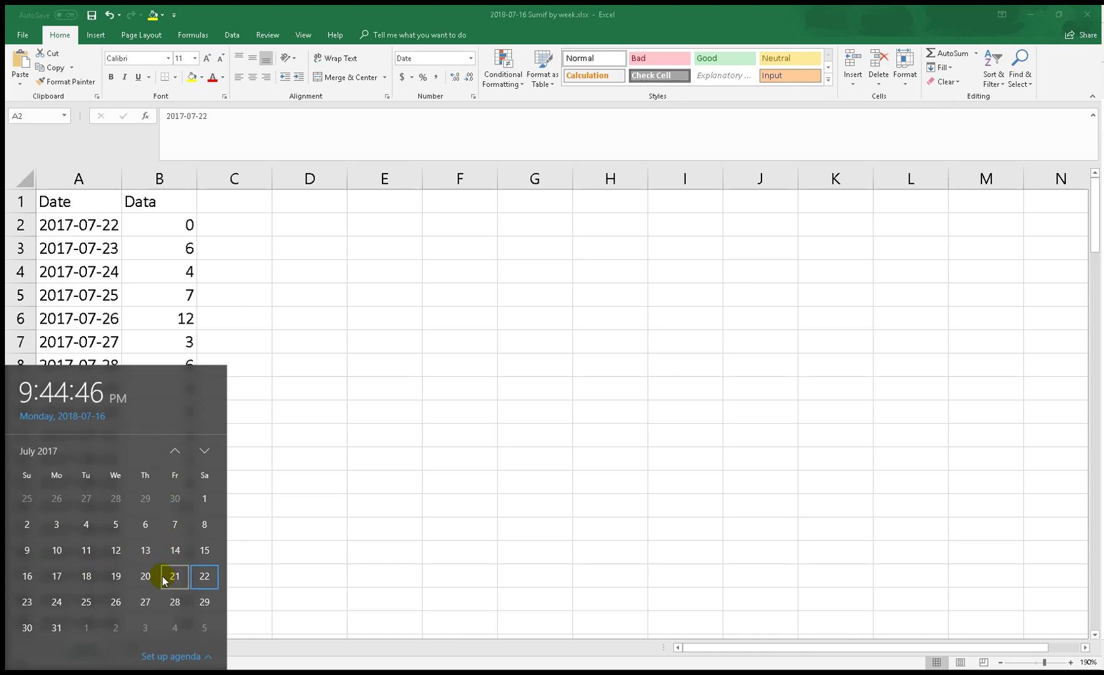
pyautogui.click(39, 577)
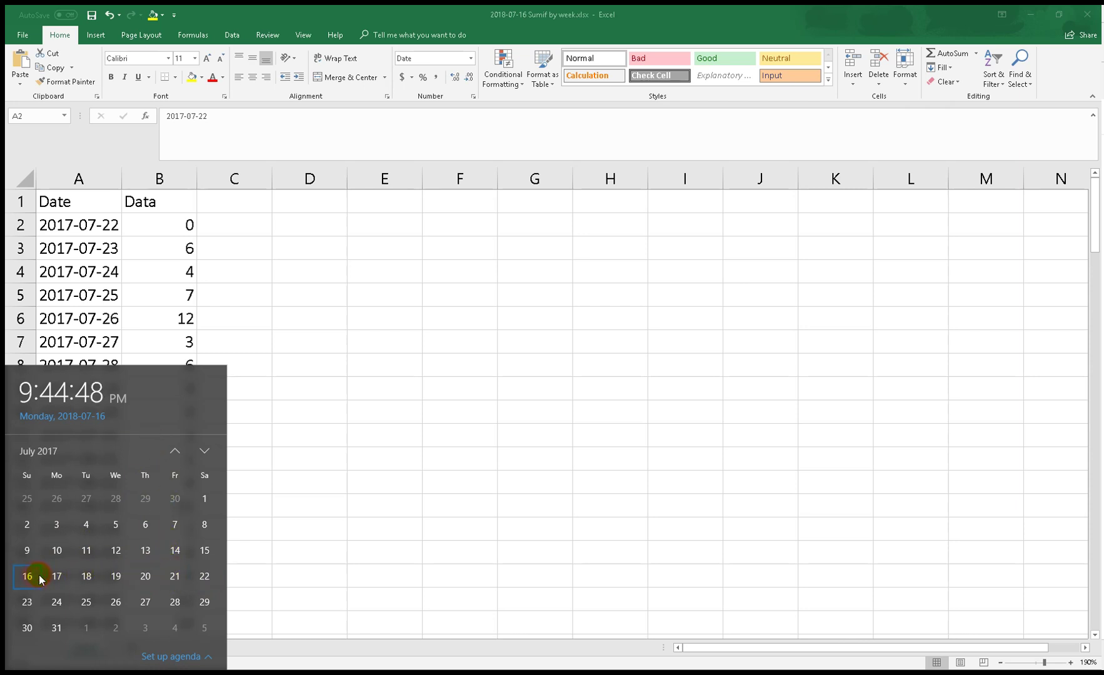
pyautogui.click(356, 284)
# - Enter the header 'startweek' in cell D1
pyautogui.click(317, 208)
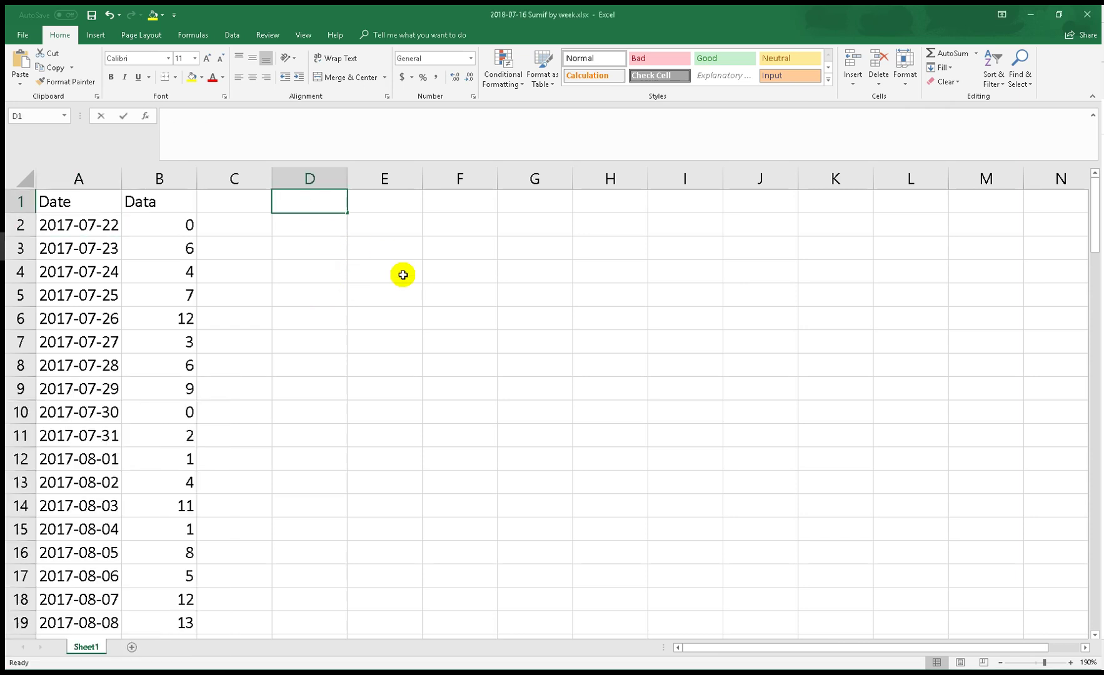
pyautogui.write('startweek')
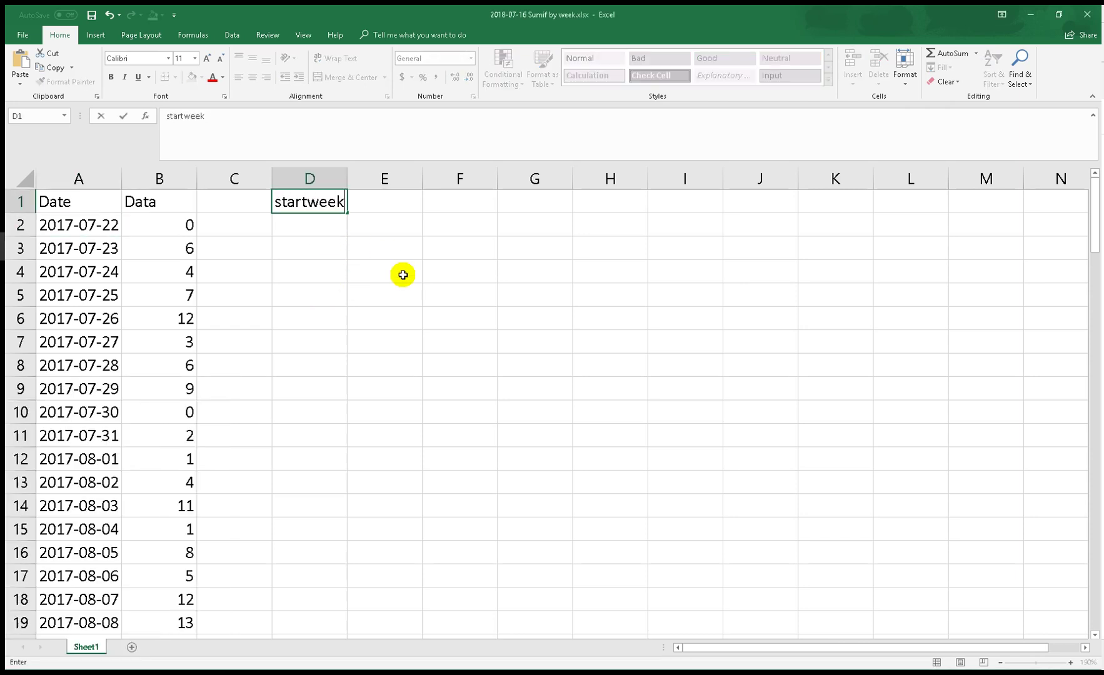
pyautogui.press('Return')
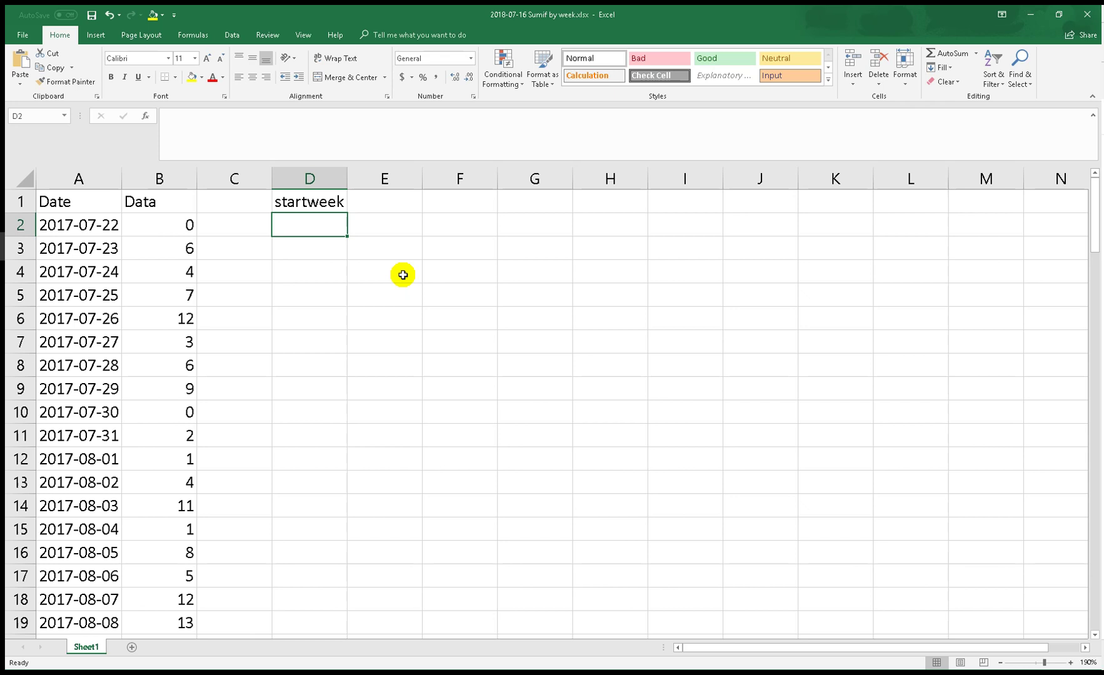
# - Enter 2017-07-16 in D2, correcting the mistyped year 2018 to 2017
pyautogui.click(102, 225)
pyautogui.click(294, 232)
pyautogui.write('2018-07-16')
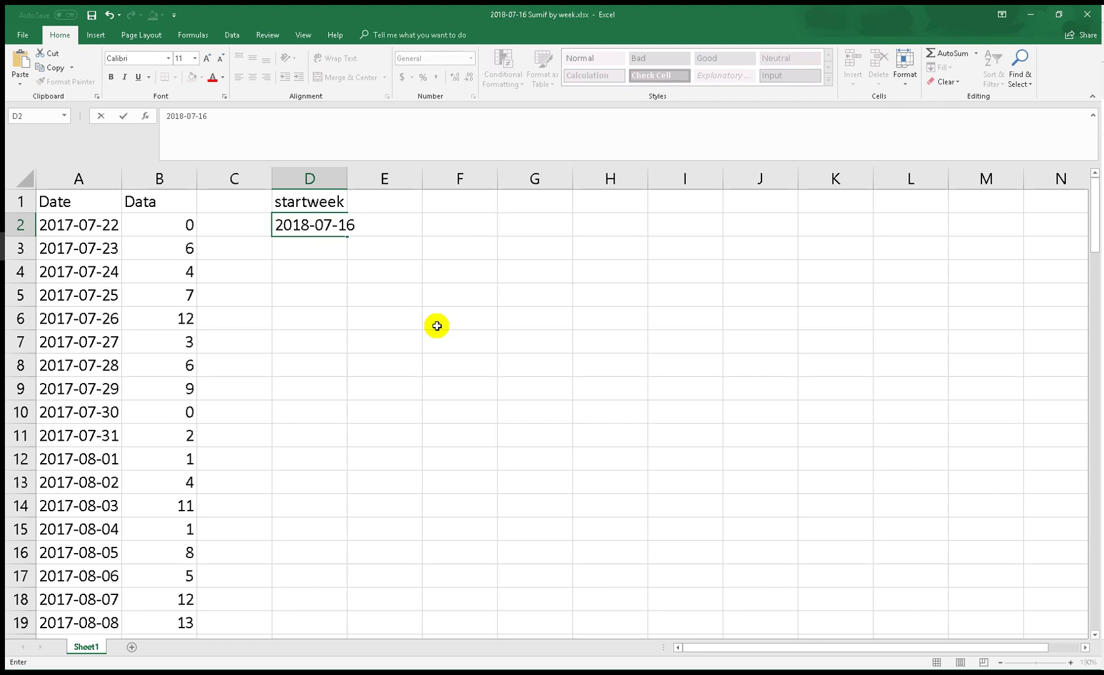
pyautogui.press('Return')
pyautogui.press('Up')
pyautogui.press('F2')
pyautogui.press('Left')
pyautogui.press('Left')
pyautogui.press('Left')
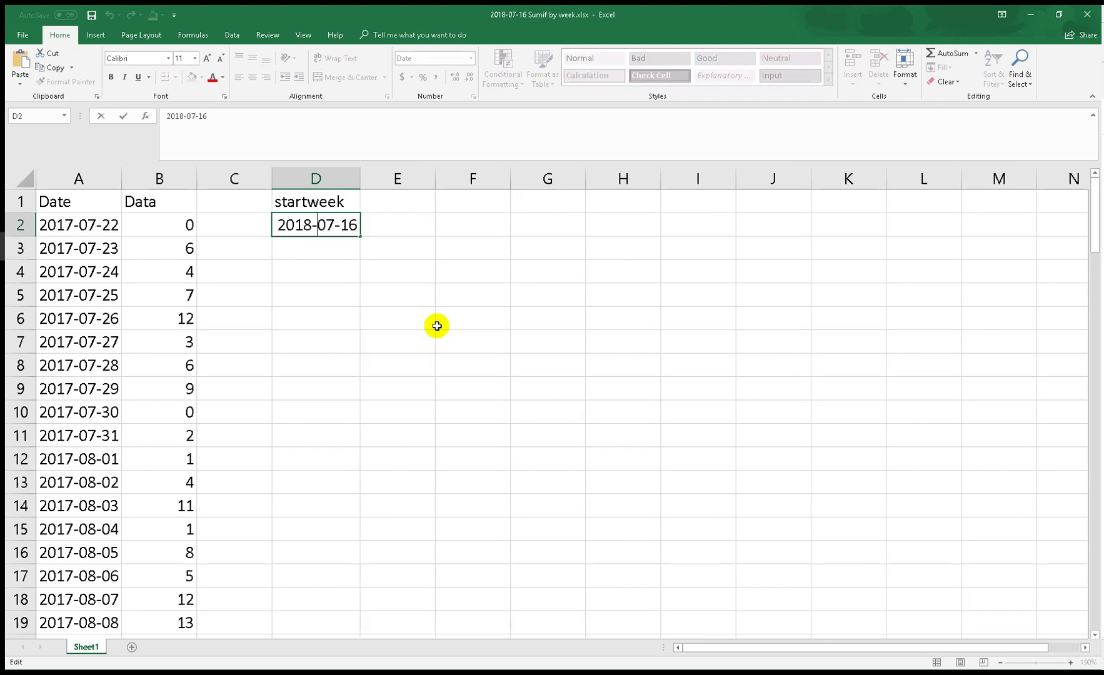
pyautogui.press('BackSpace')
pyautogui.write('7')
pyautogui.press('Return')
# - Confirm in the July 2017 calendar that the 16th is a Sunday
pyautogui.press('super+alt+d')
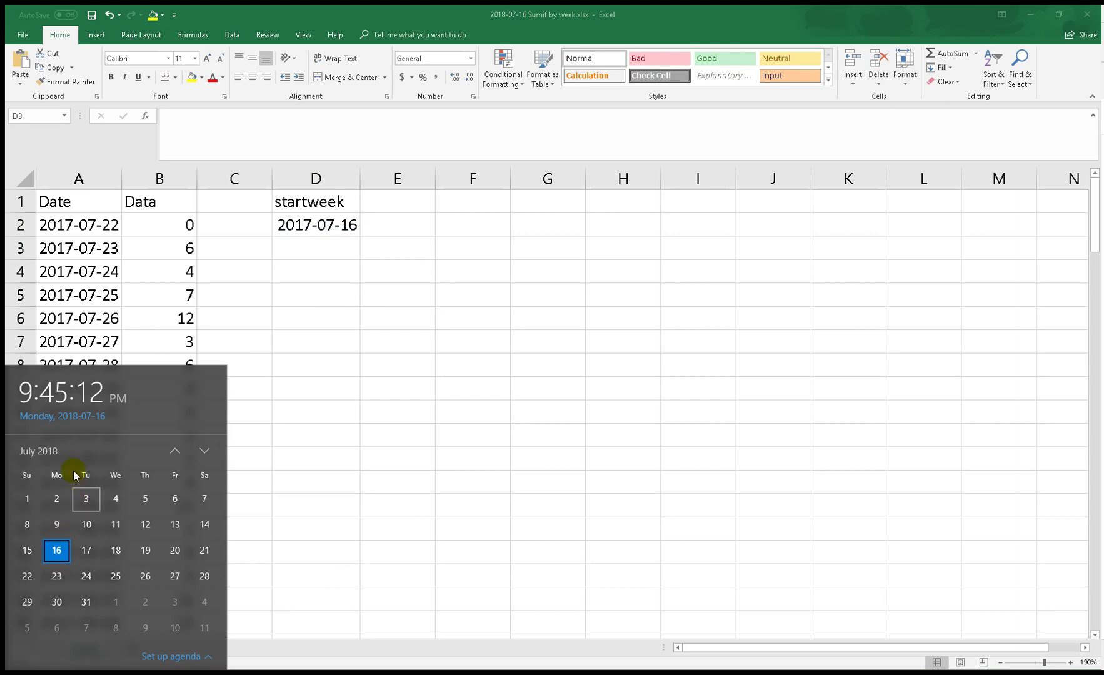
pyautogui.click(34, 451)
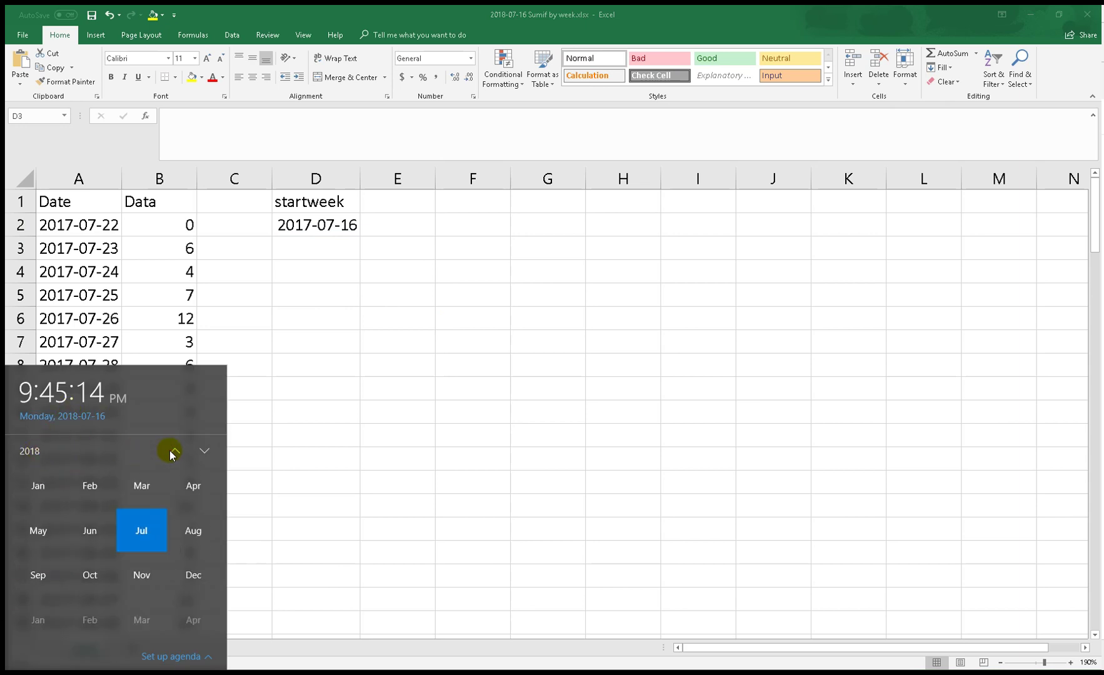
pyautogui.click(174, 451)
pyautogui.click(139, 581)
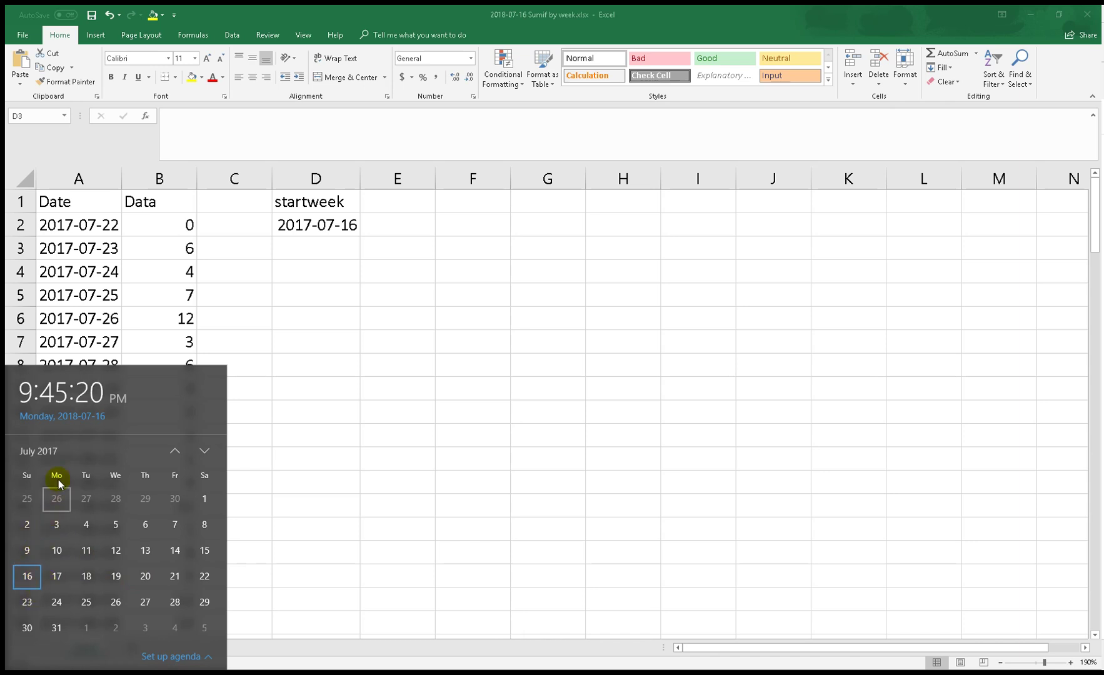
pyautogui.click(304, 257)
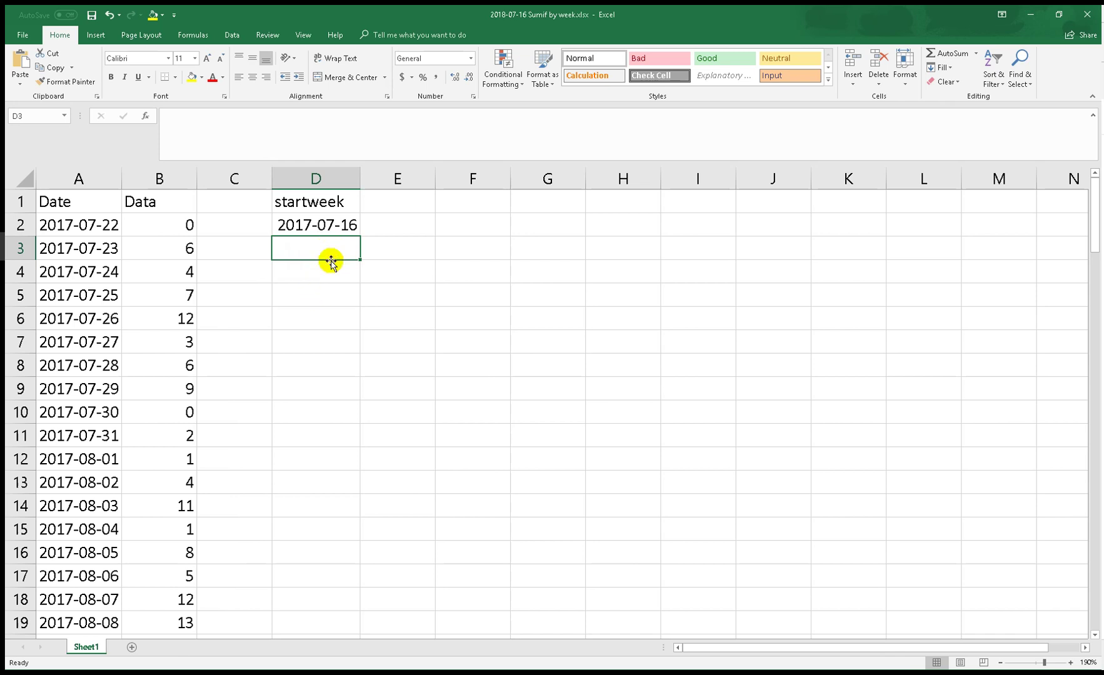
# - Enter =D2+7 in D3 and fill it down to D18 for weekly dates through 2017-11-05
pyautogui.write('=')
pyautogui.press('Up')
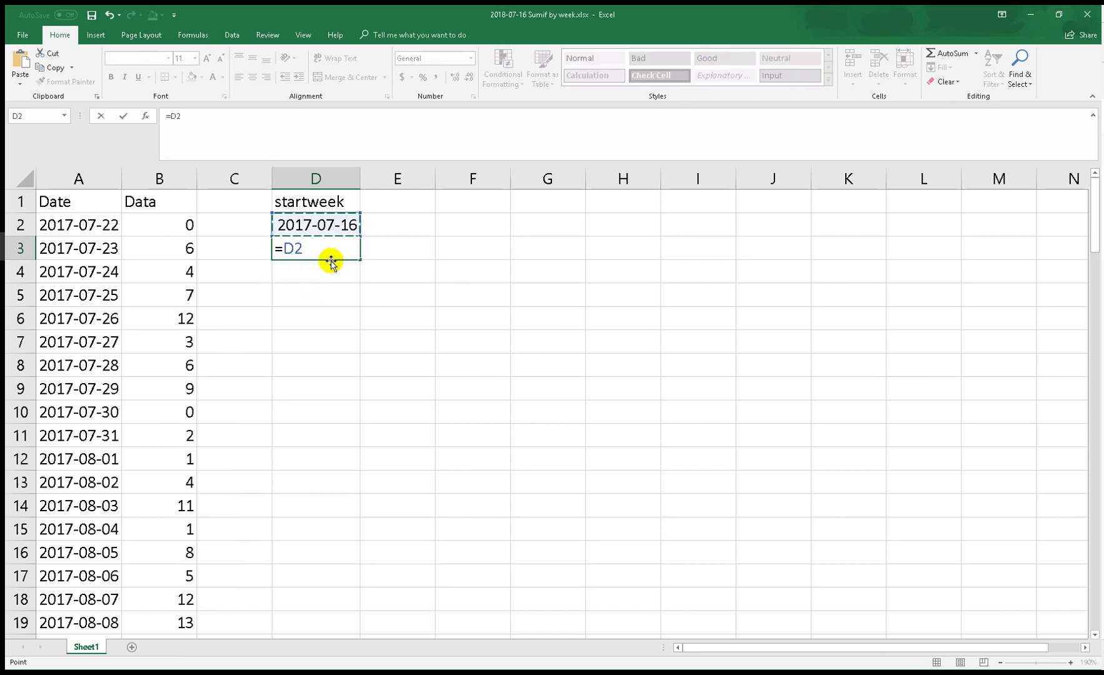
pyautogui.write('+7')
pyautogui.press('Return')
pyautogui.click(328, 253)
pyautogui.moveTo(360, 259); pyautogui.dragTo(344, 605)
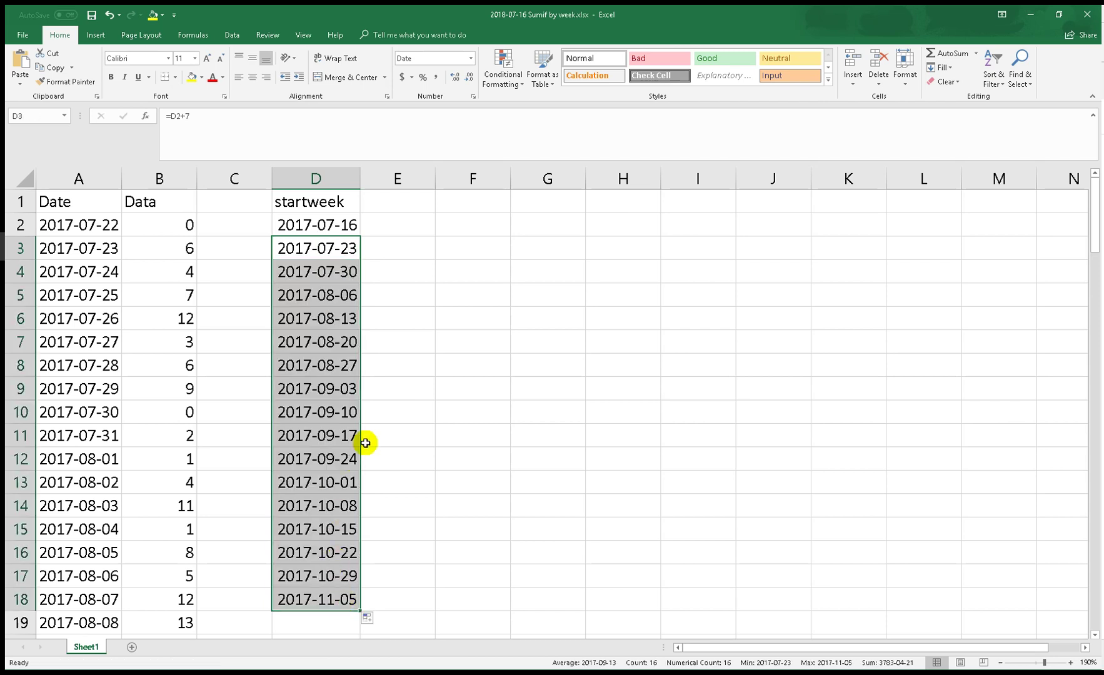
pyautogui.click(416, 342)
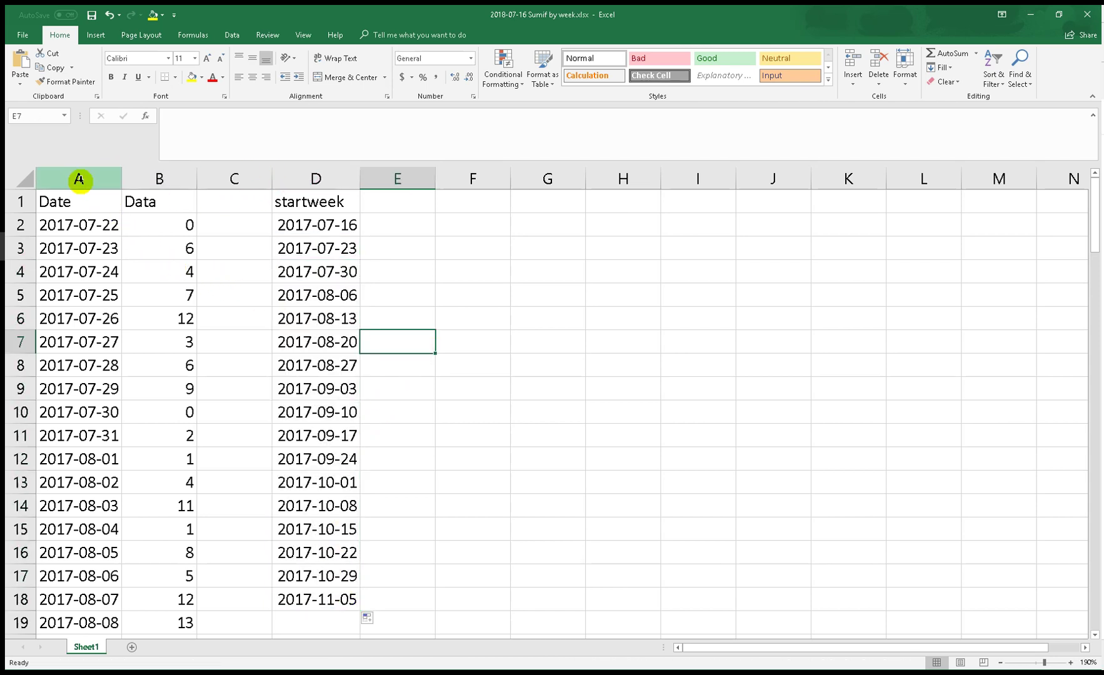
# - Insert an empty column to the left of the Date column
pyautogui.moveTo(73, 219); pyautogui.dragTo(84, 552)
pyautogui.click(87, 178)
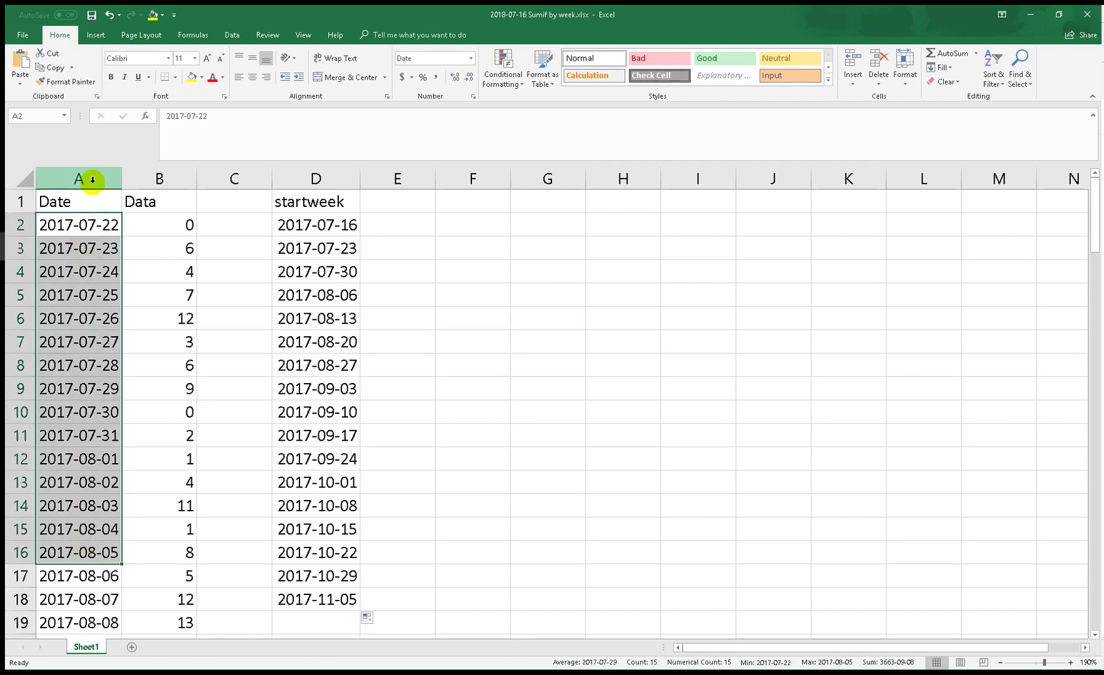
pyautogui.rightClick(90, 180)
pyautogui.click(123, 269)
# - Enter =WEEKNUM(B2,1) in A2 and fill it down the whole data range
pyautogui.click(84, 227)
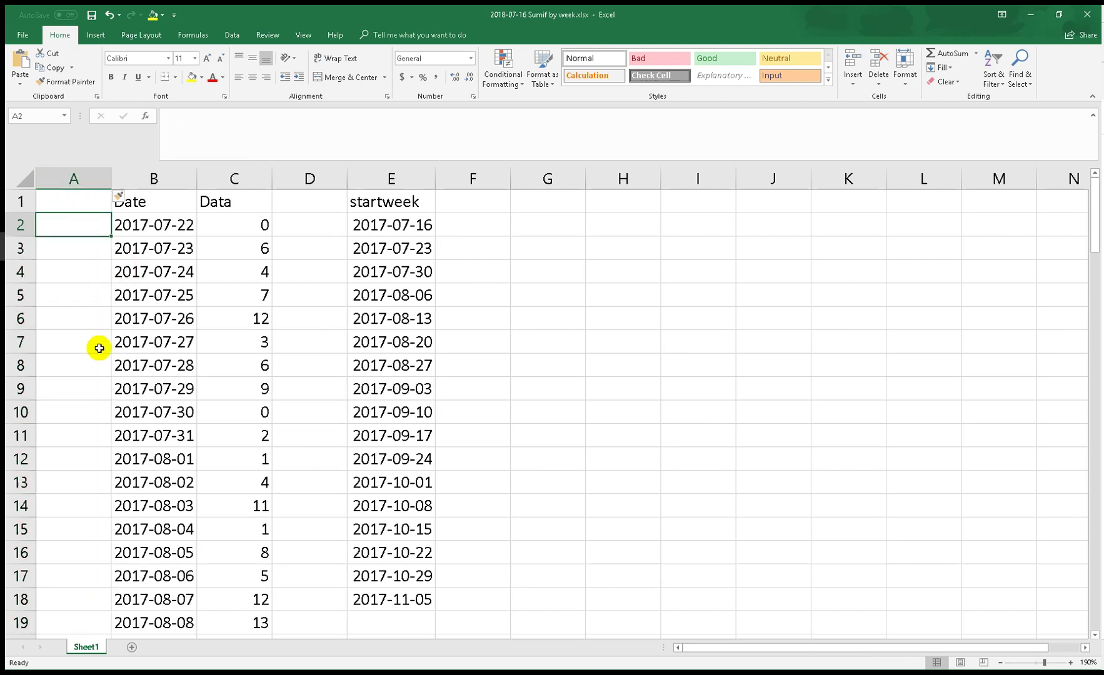
pyautogui.write('=')
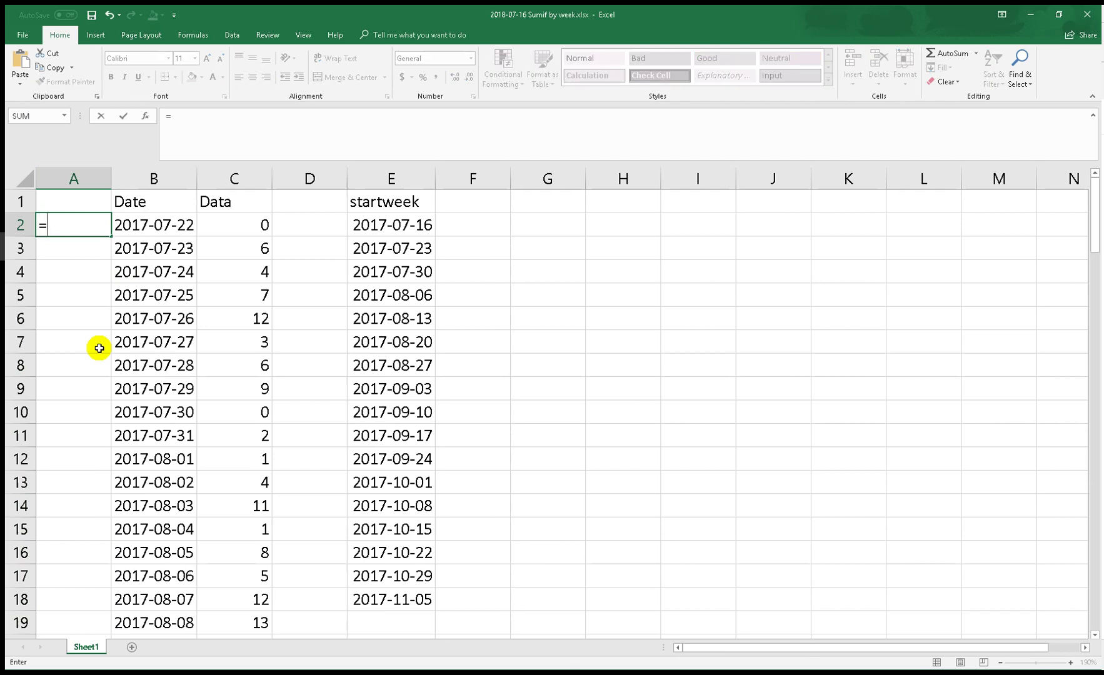
pyautogui.write('weekn')
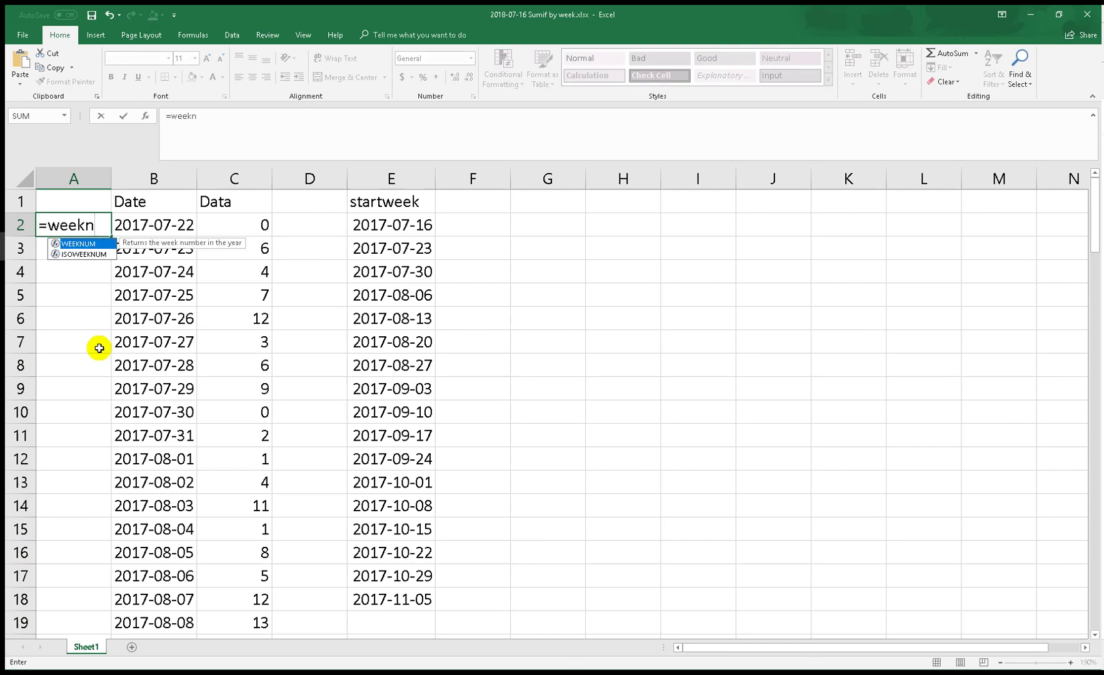
pyautogui.press('Tab')
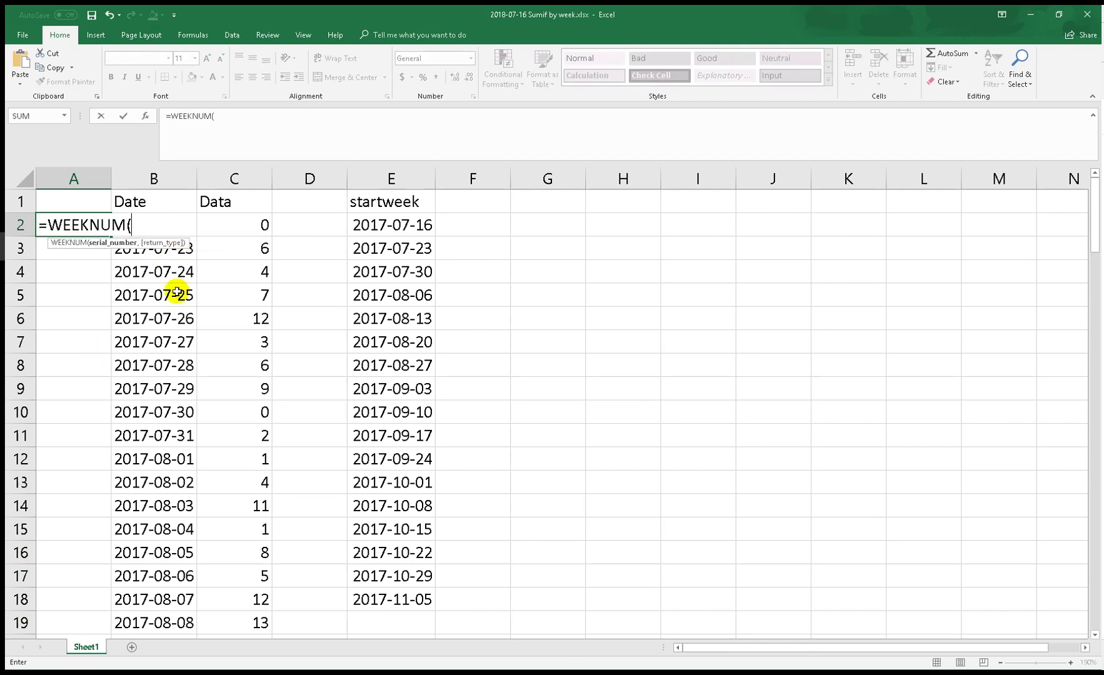
pyautogui.press('Right')
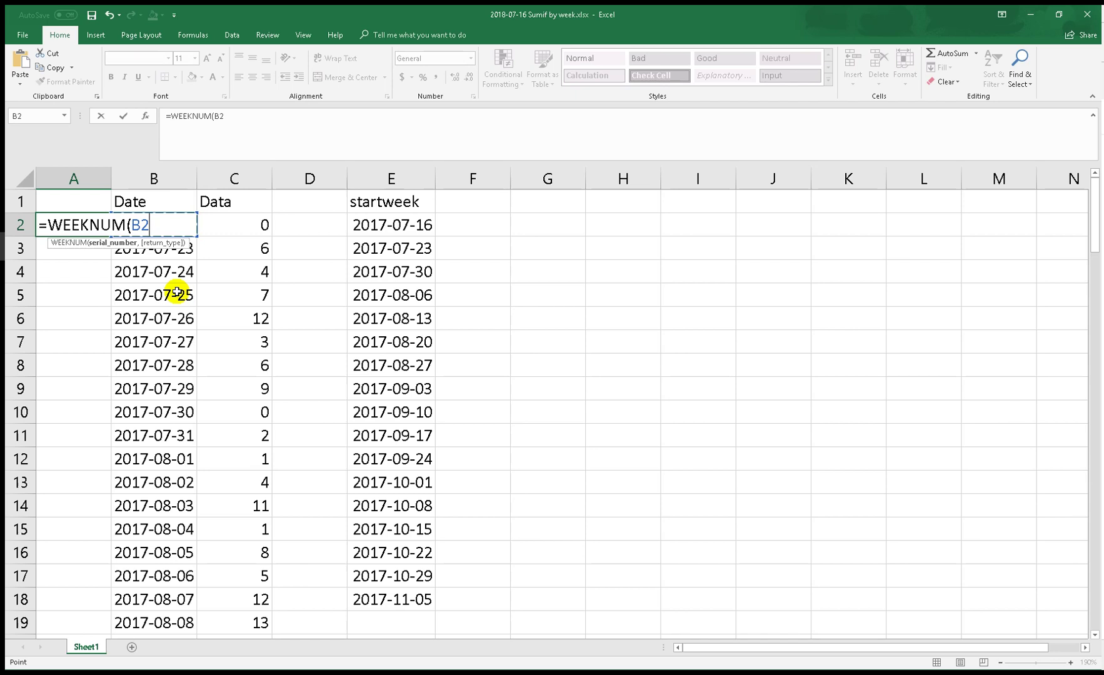
pyautogui.write(',')
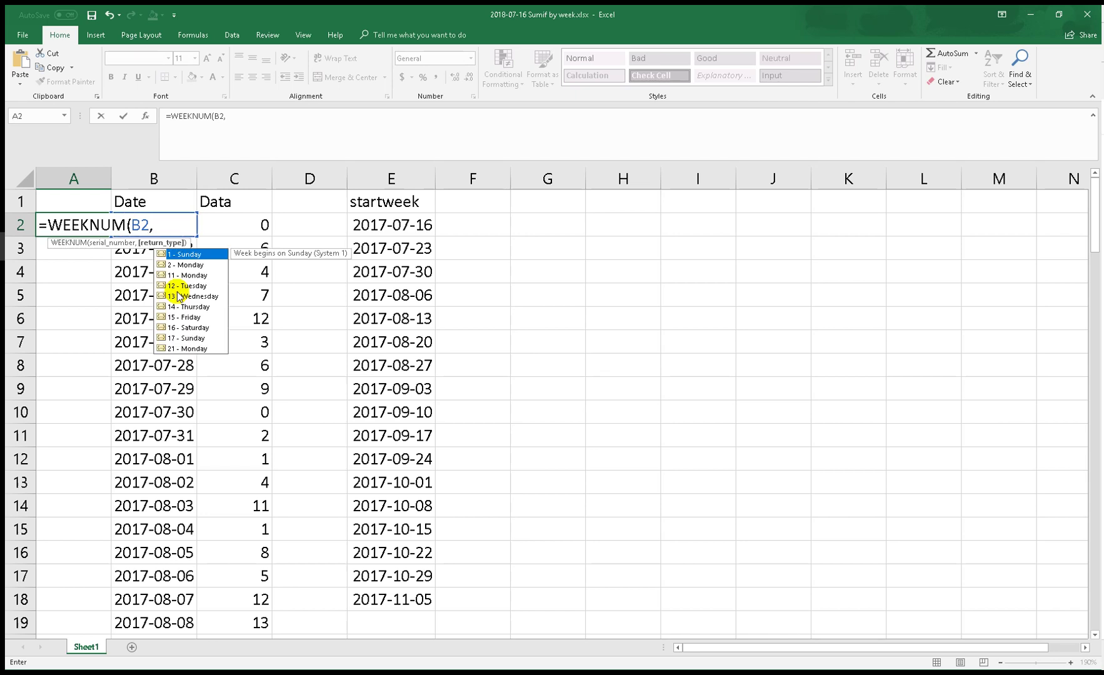
pyautogui.write('1)')
pyautogui.press('Return')
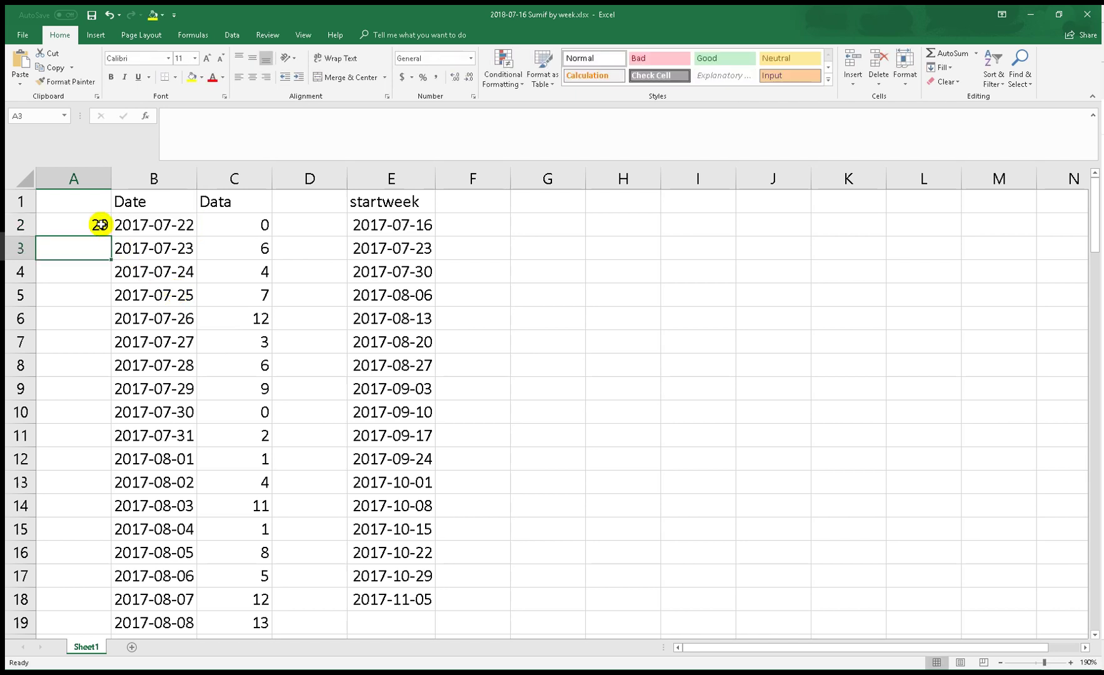
pyautogui.click(100, 225)
pyautogui.moveTo(110, 238); pyautogui.dragTo(106, 423)
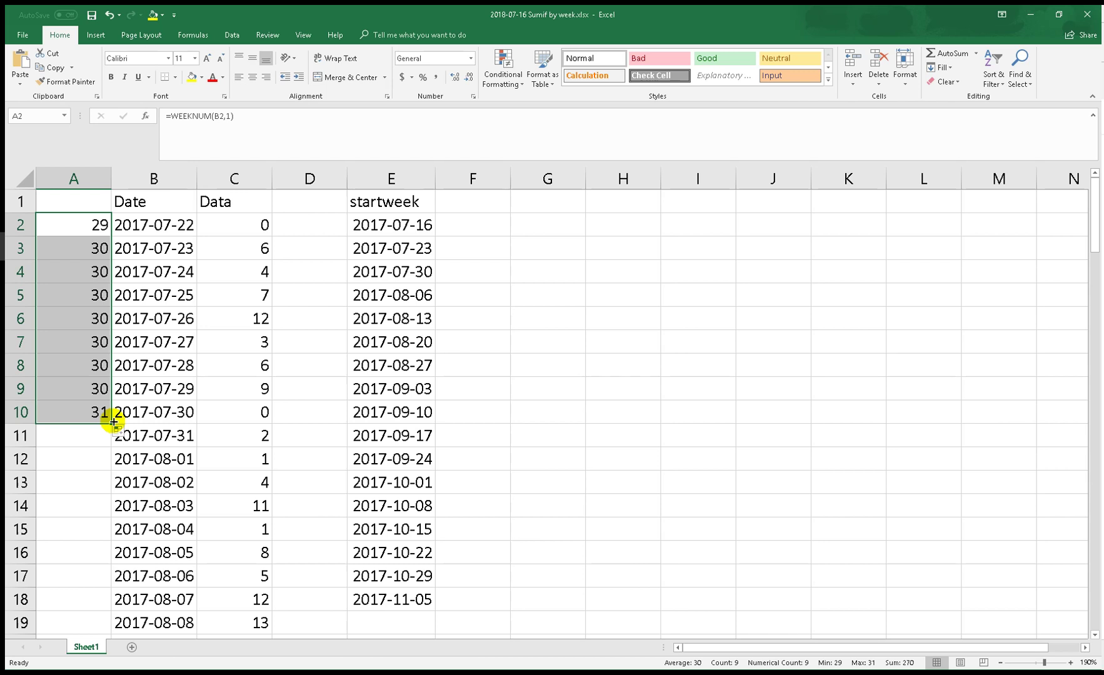
pyautogui.doubleClick(113, 422)
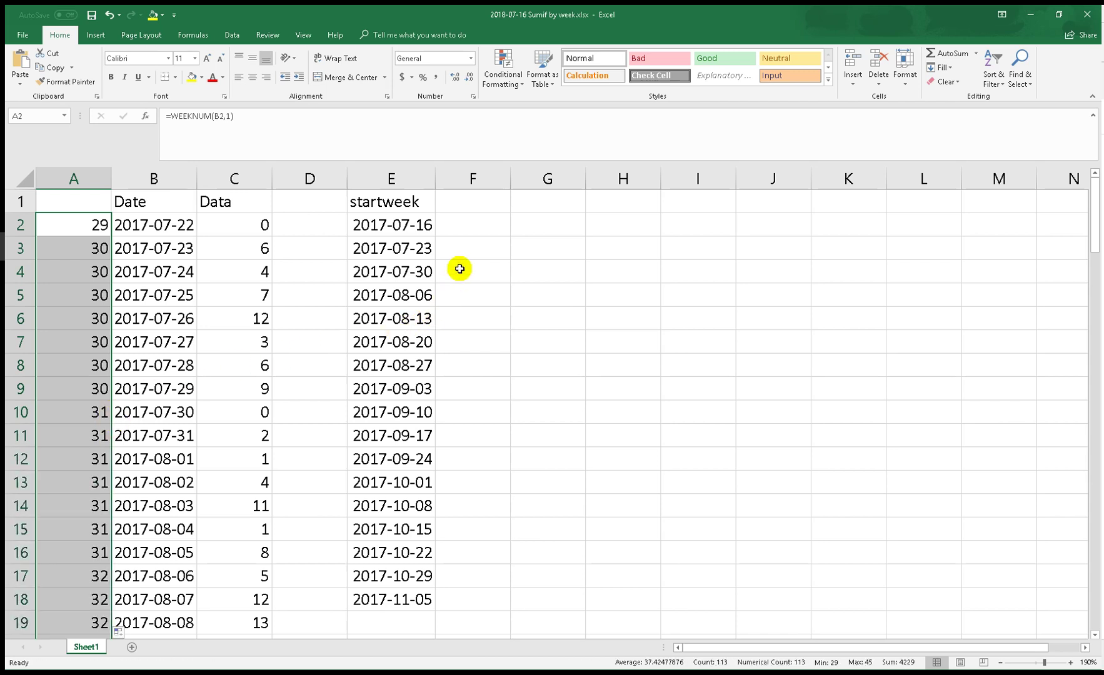
# - Enter the heading 'Data based on week' in cell F1
pyautogui.click(489, 200)
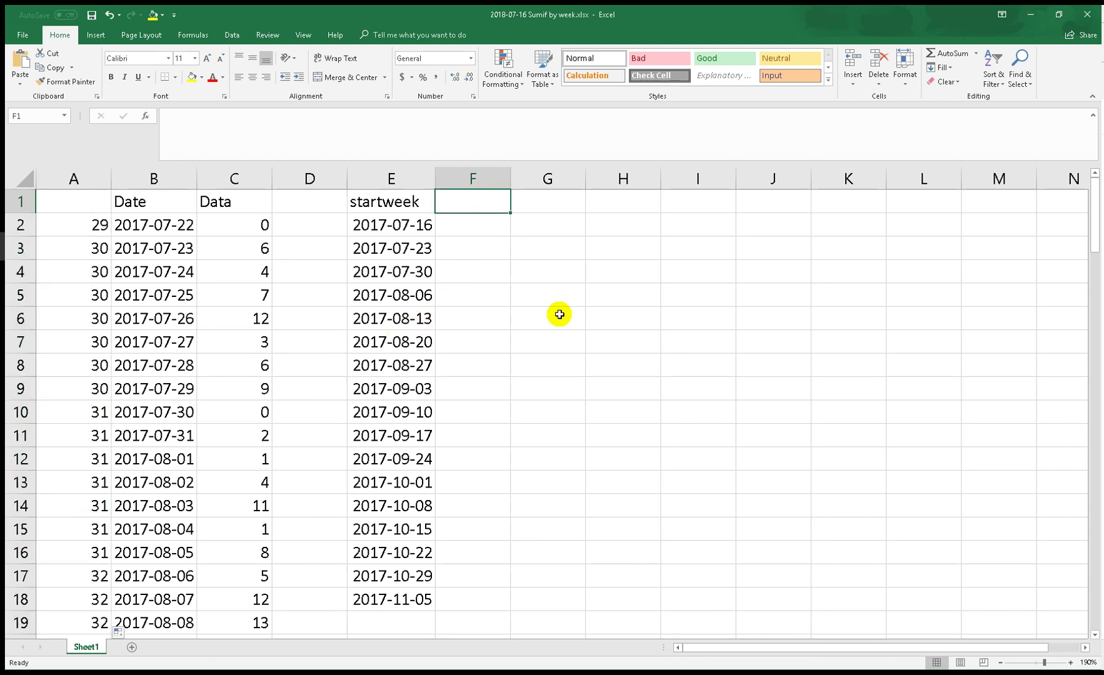
pyautogui.write('Data')
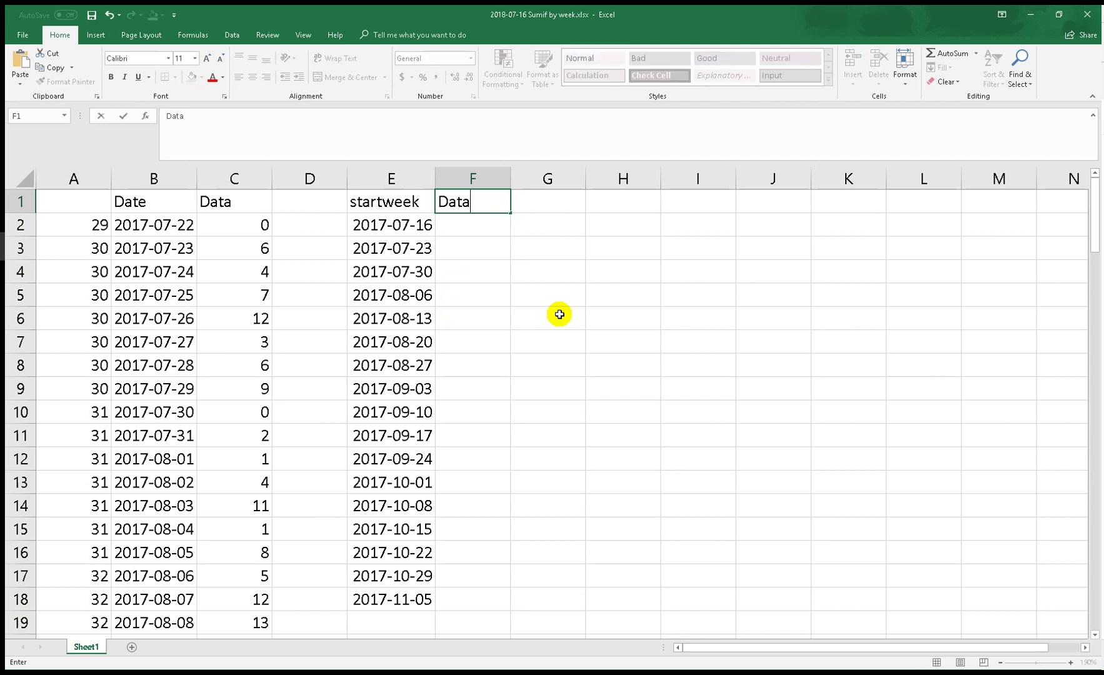
pyautogui.write(' base')
pyautogui.press('BackSpace')
pyautogui.write('ased on wekk')
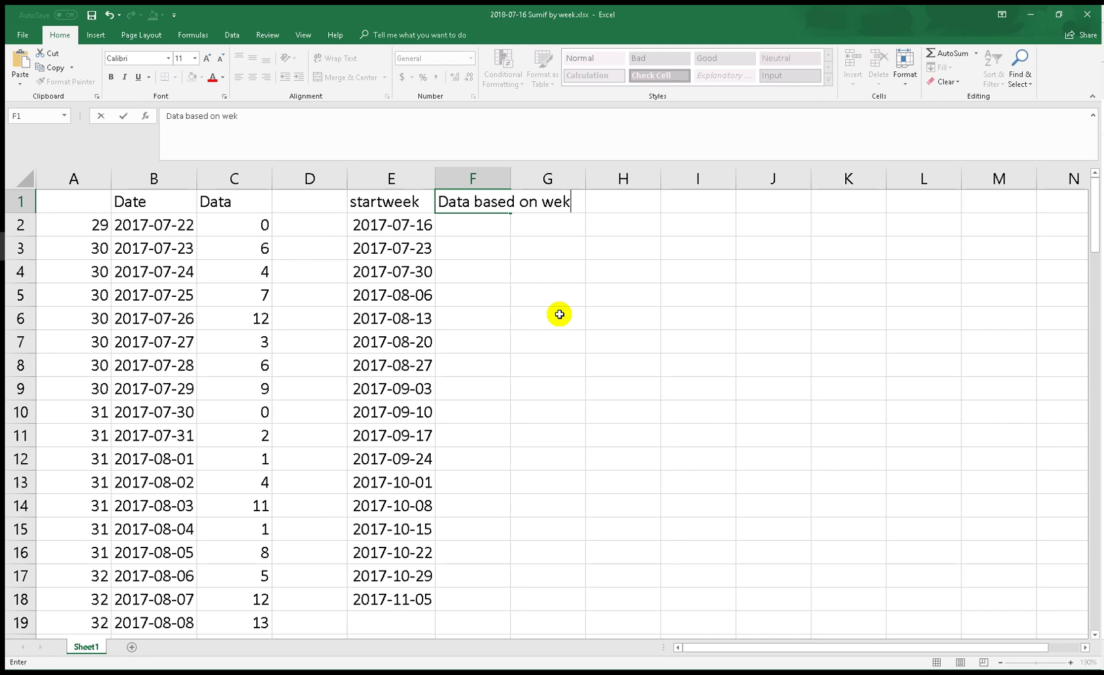
pyautogui.press('BackSpace')
pyautogui.write('ek')
pyautogui.press('Return')
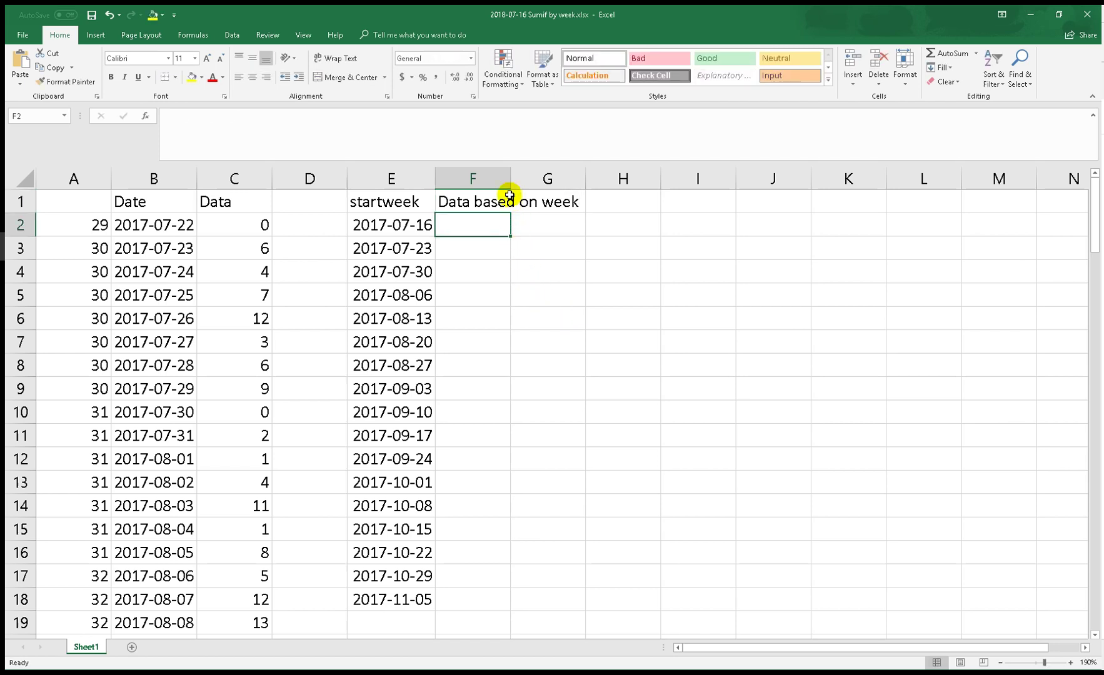
# - Autofit column F and enter =SUMIF(A:A,WEEKNUM(E2),C:C) in F2
pyautogui.doubleClick(505, 176)
pyautogui.write('=sumif')
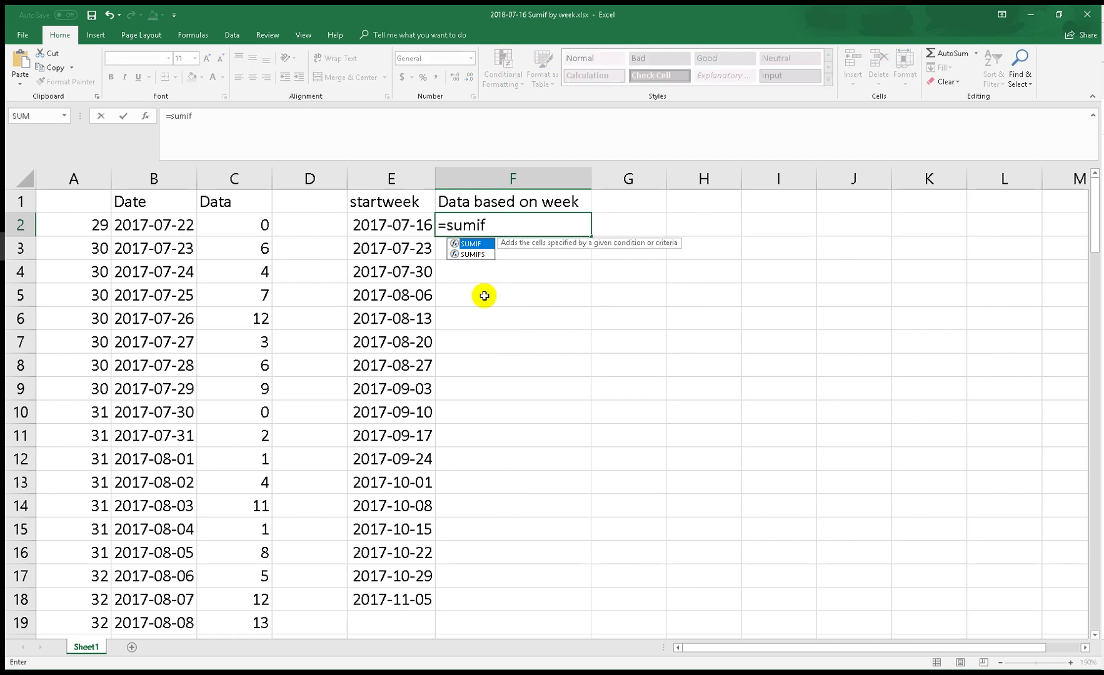
pyautogui.press('Tab')
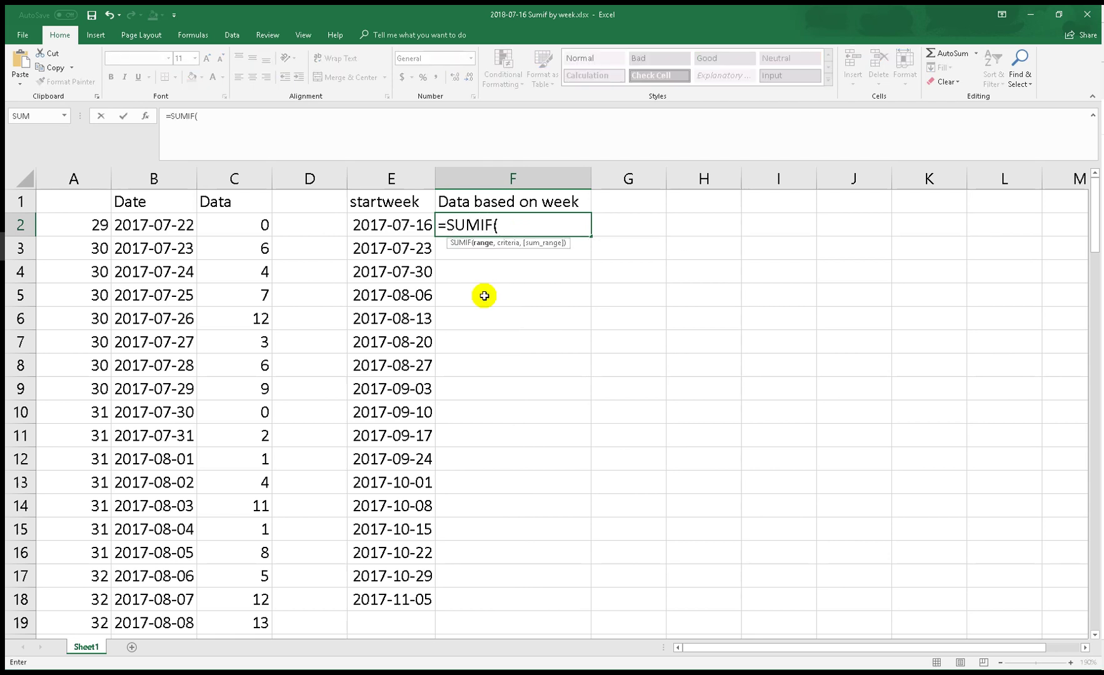
pyautogui.click(98, 183)
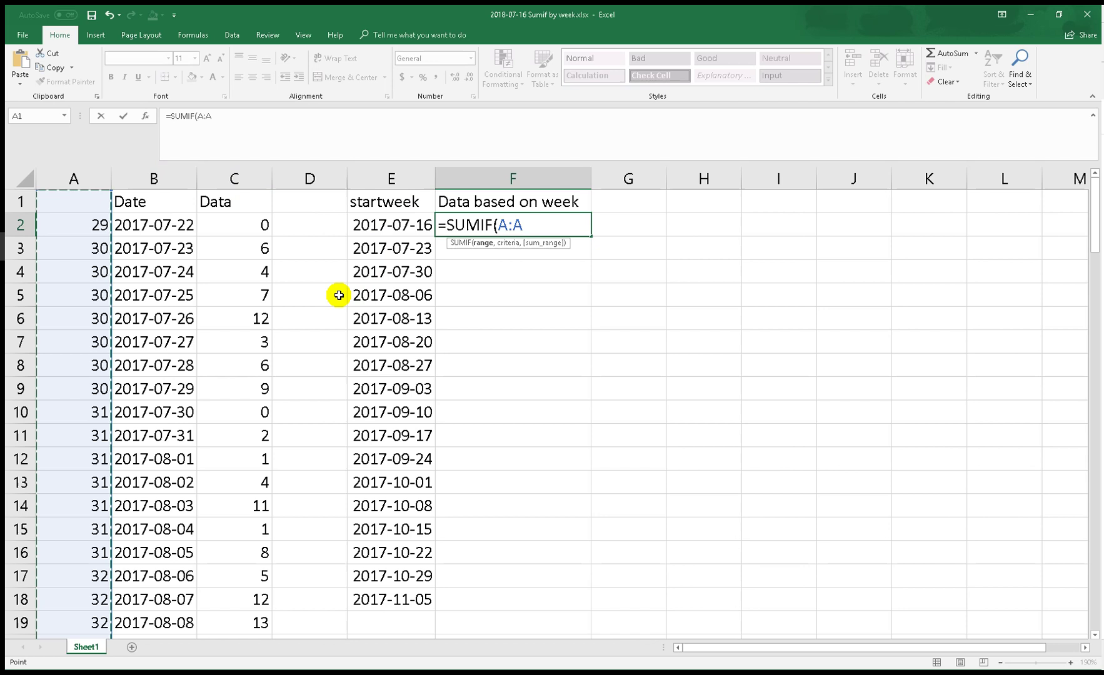
pyautogui.write(',')
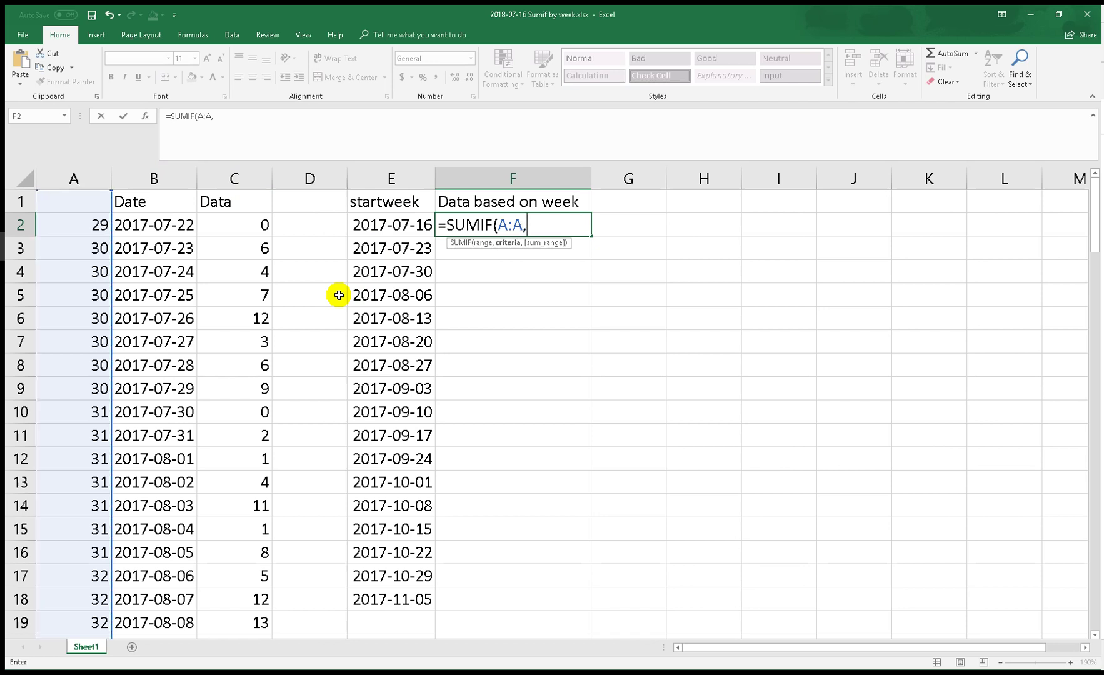
pyautogui.write('weeknum')
pyautogui.press('Tab')
pyautogui.click(415, 229)
pyautogui.write(')')
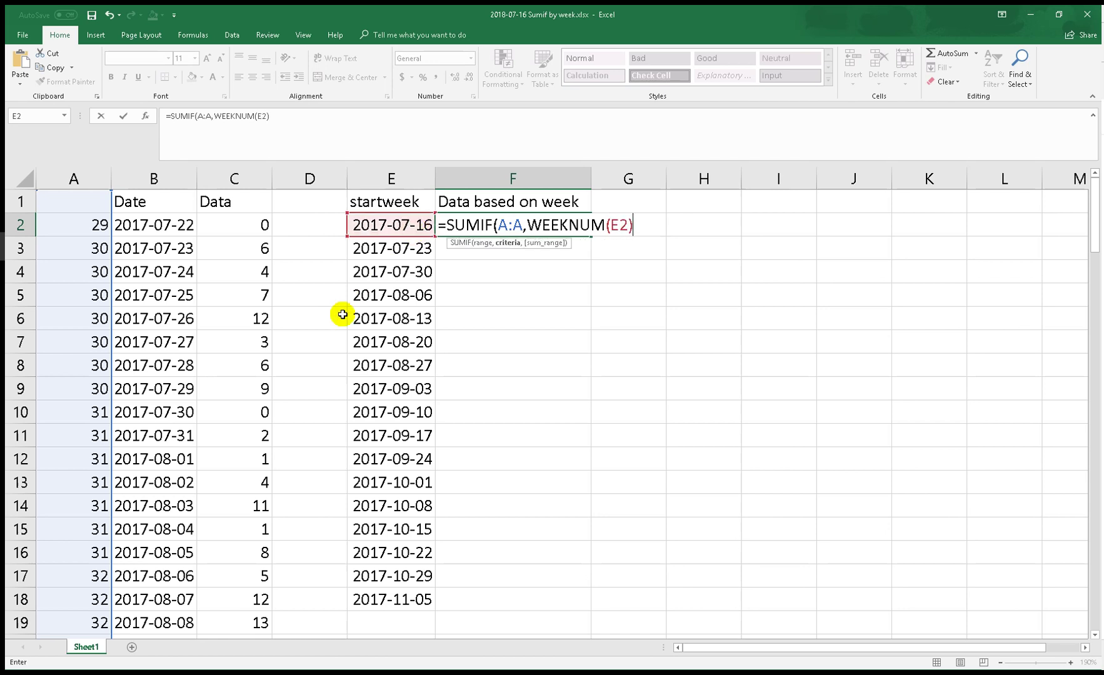
pyautogui.write(',')
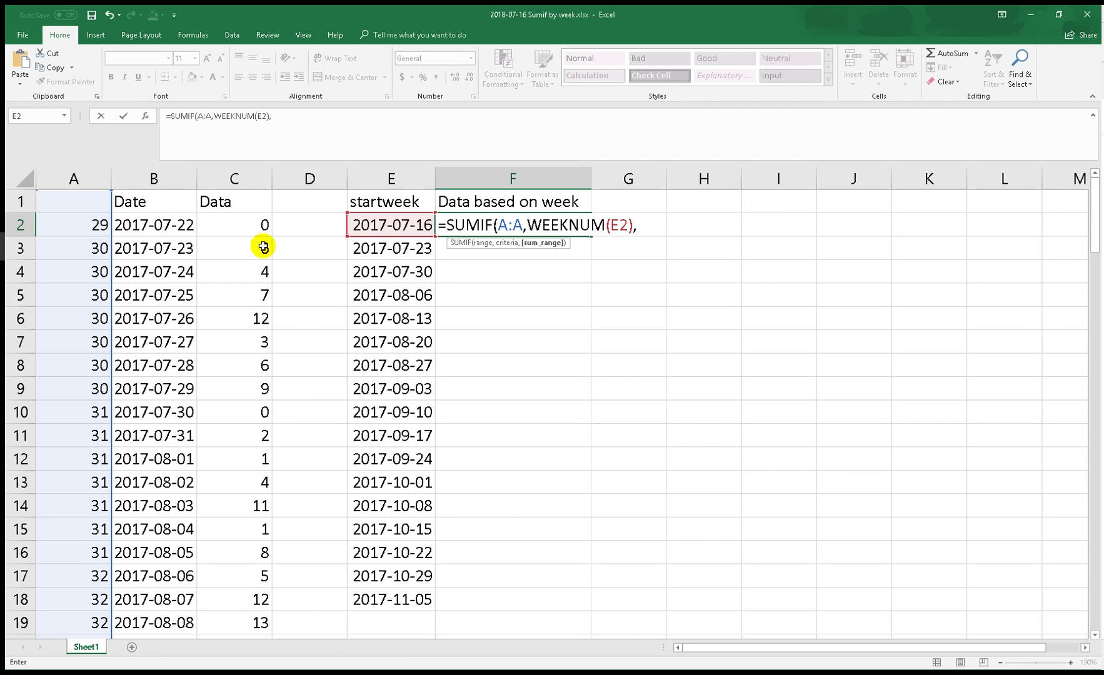
pyautogui.click(239, 179)
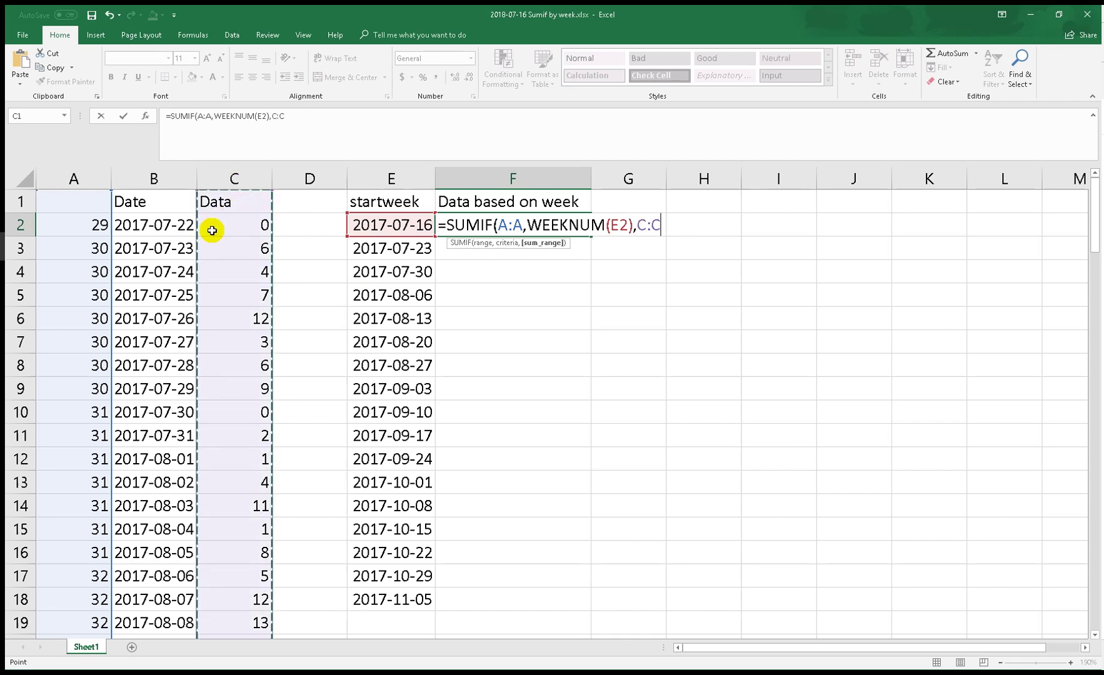
pyautogui.write(')')
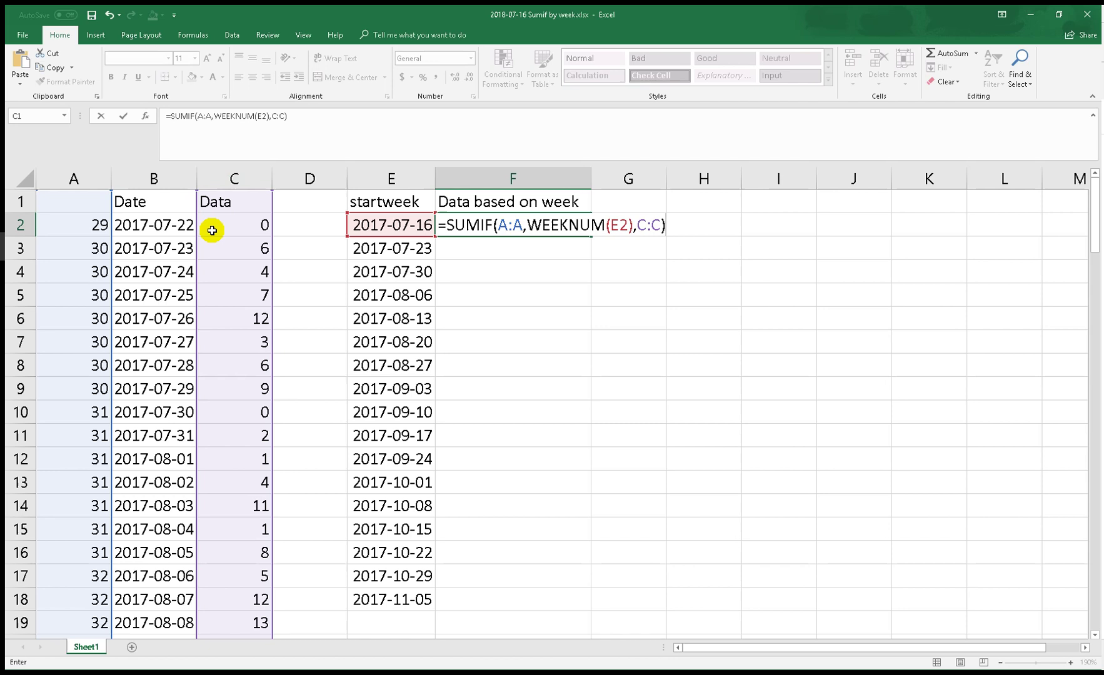
pyautogui.press('Return')
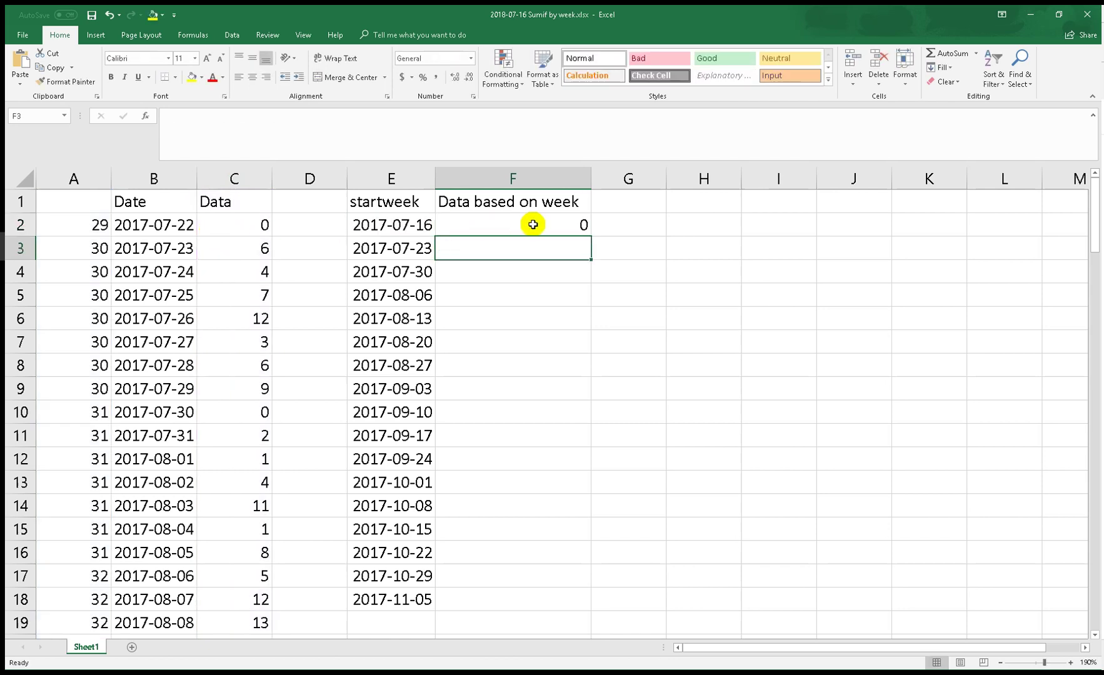
# - Copy the SUMIF formula down to F18 and extend the start-week dates to 2017-12-17
pyautogui.click(538, 224)
pyautogui.moveTo(591, 237); pyautogui.dragTo(567, 605)
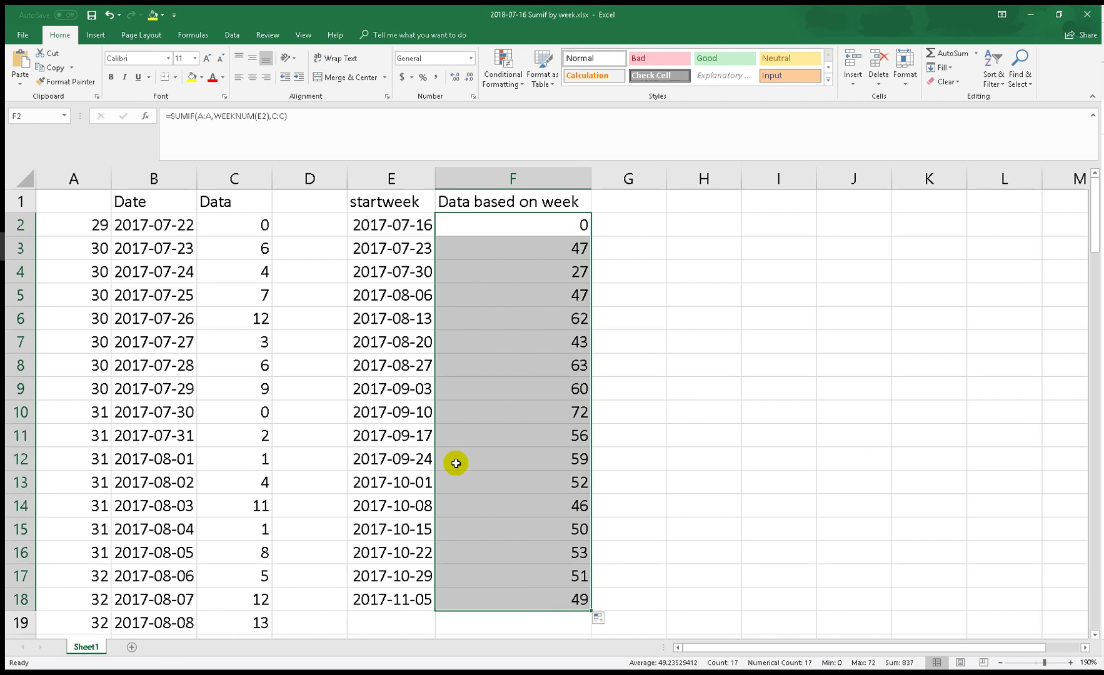
pyautogui.scroll(-2, 407, 481)
pyautogui.moveTo(394, 405); pyautogui.dragTo(424, 597)
# - Fill the weekly SUMIF totals in column F down to row 24
pyautogui.click(555, 386)
pyautogui.keyDown('shift'); pyautogui.click(549, 461); pyautogui.keyUp('shift')
pyautogui.doubleClick(590, 470)
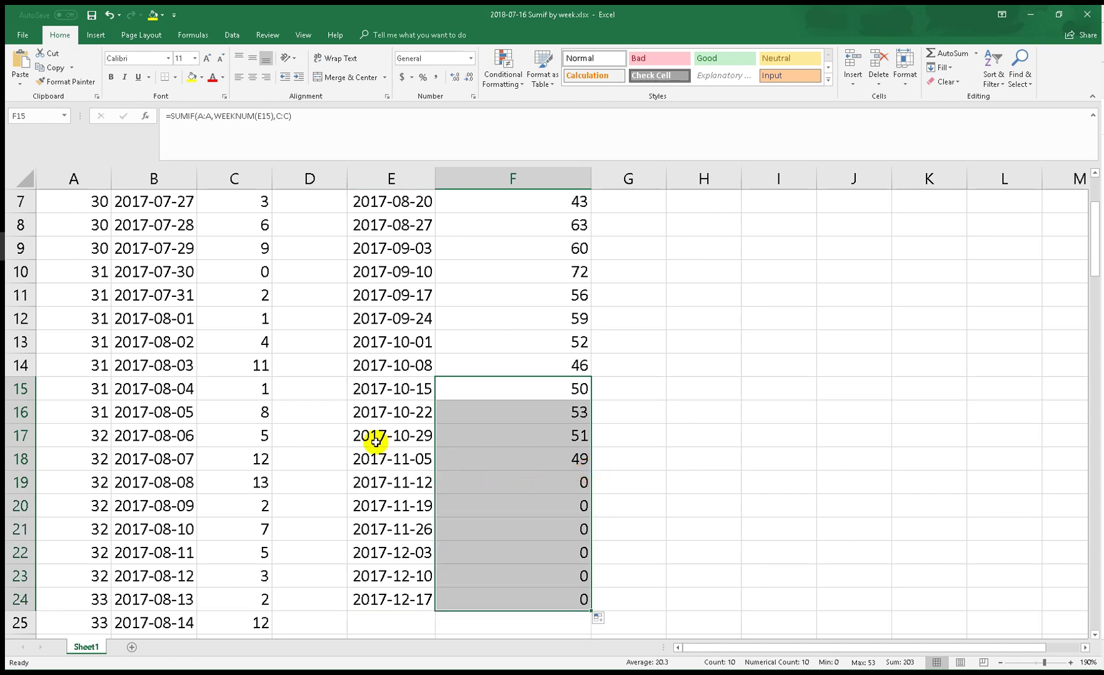
pyautogui.scroll(-10, 377, 458)
pyautogui.scroll(12, 323, 461)
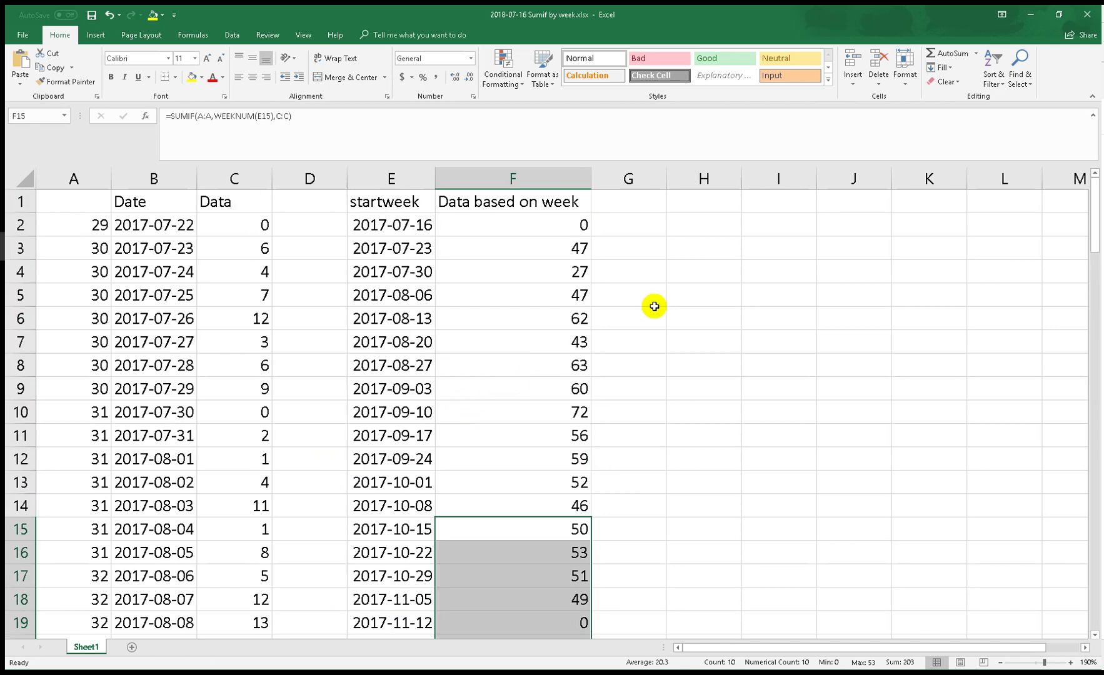
pyautogui.click(174, 250)
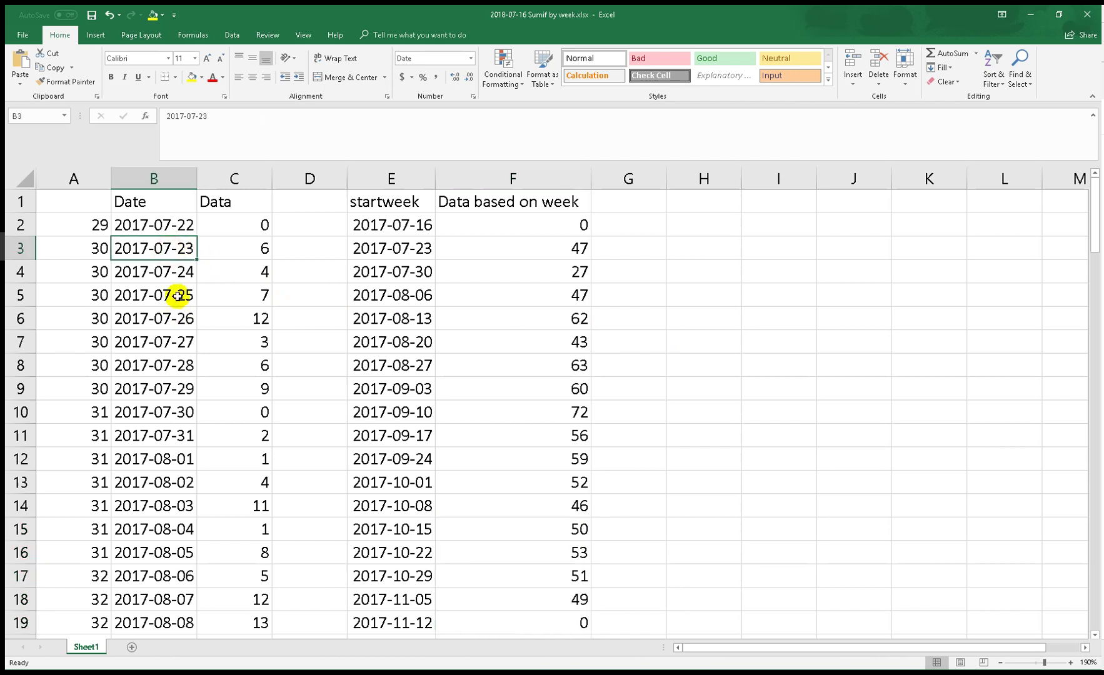
pyautogui.moveTo(229, 251); pyautogui.dragTo(238, 390)
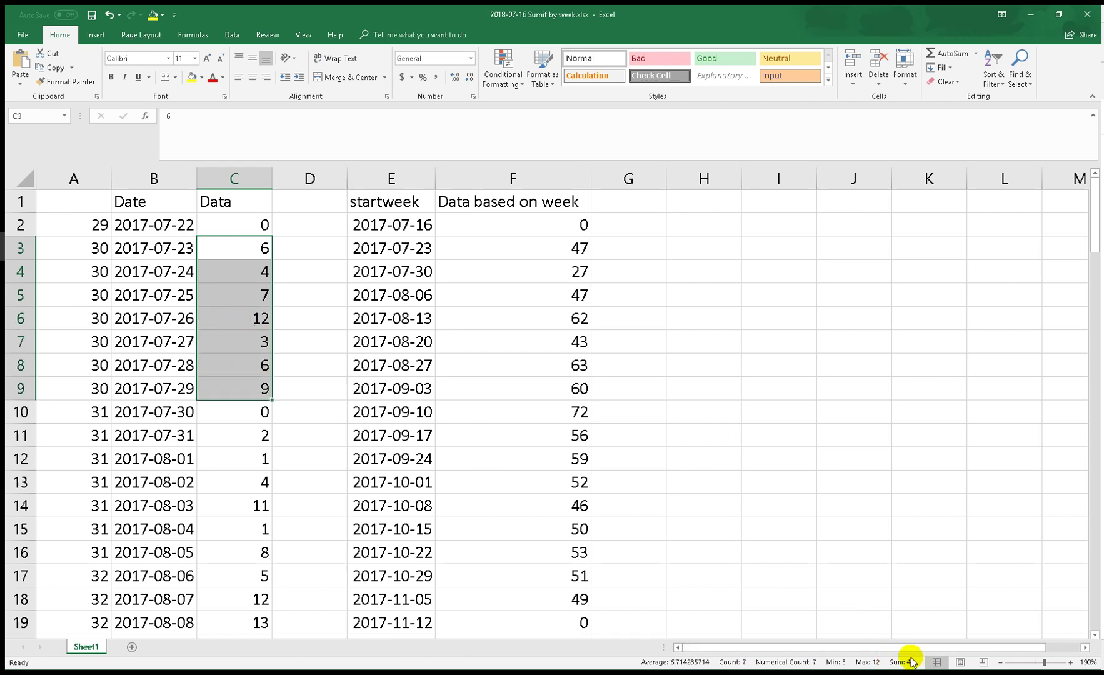
pyautogui.click(562, 248)
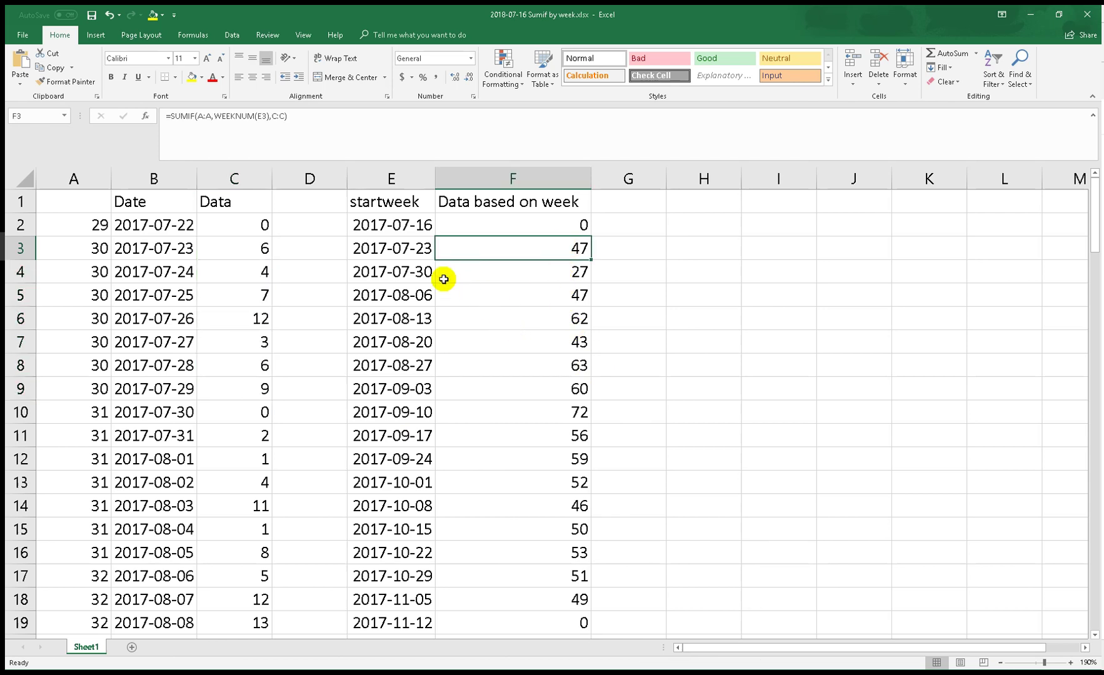
pyautogui.click(413, 274)
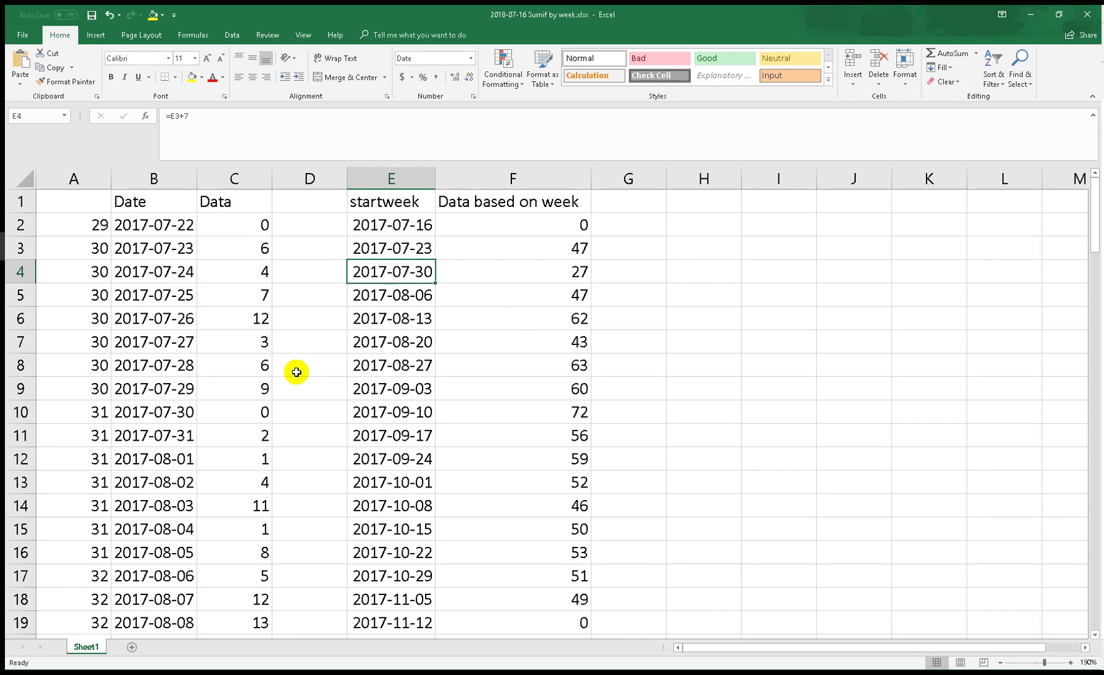
pyautogui.click(243, 412)
pyautogui.moveTo(243, 413); pyautogui.dragTo(244, 558)
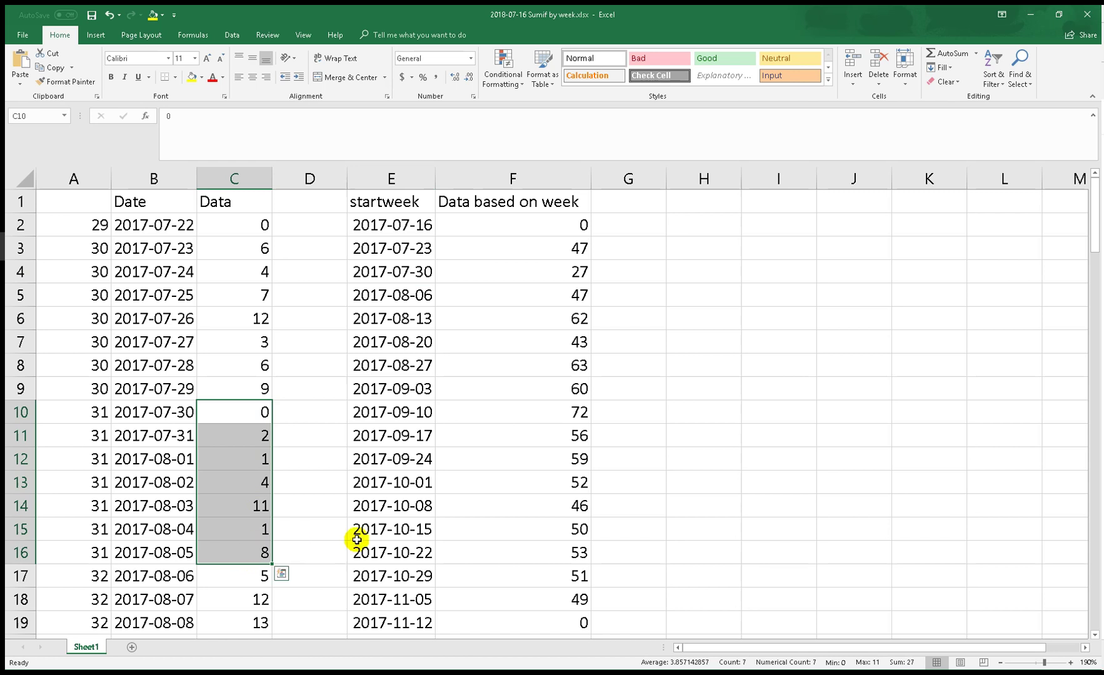
pyautogui.click(546, 272)
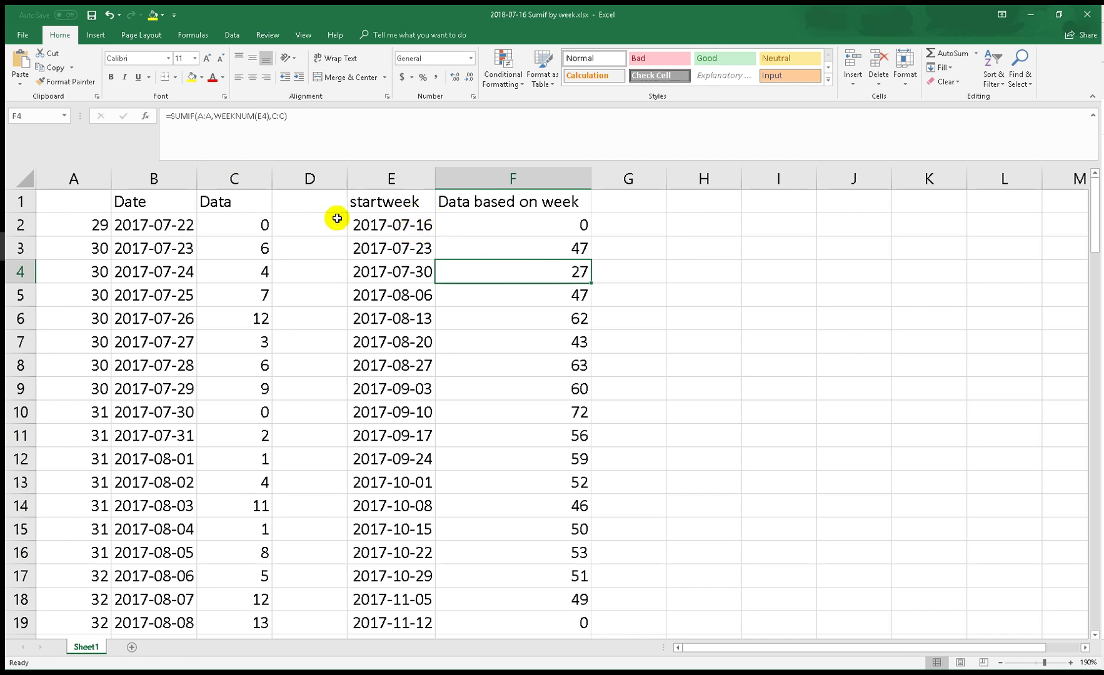
pyautogui.click(65, 178)
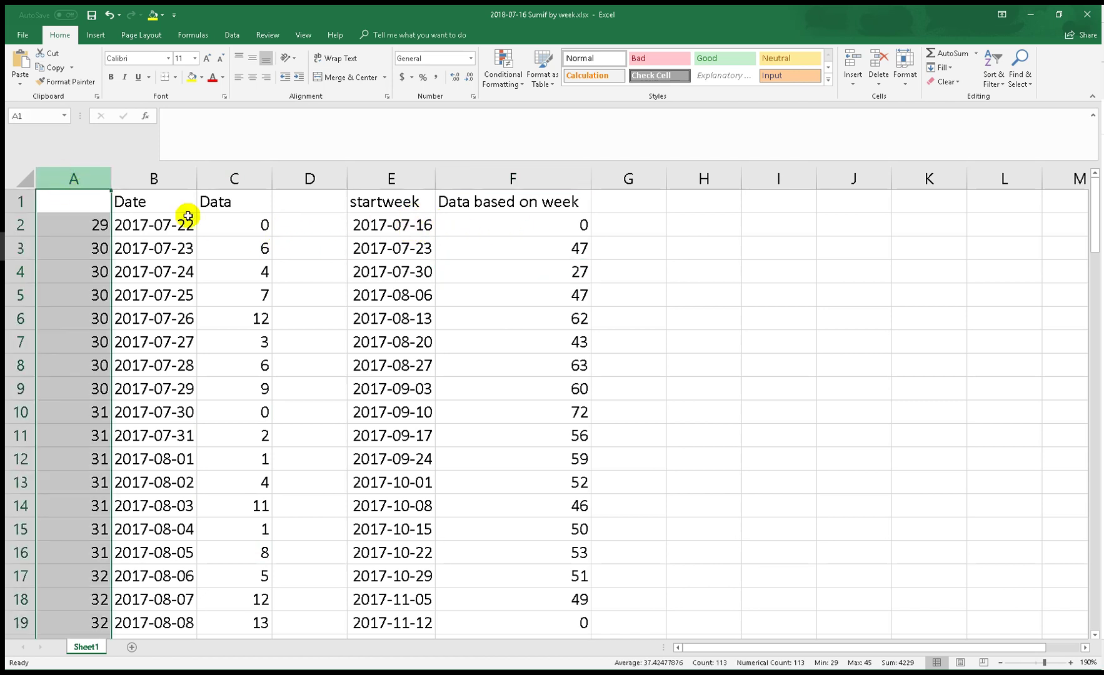
pyautogui.click(539, 223)
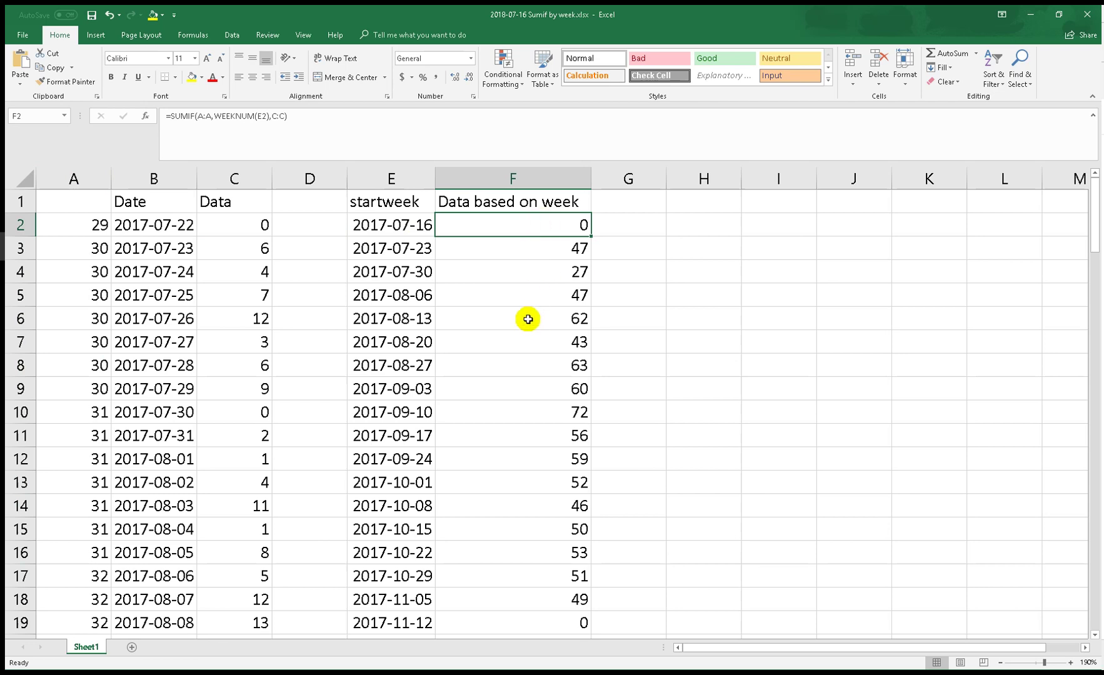